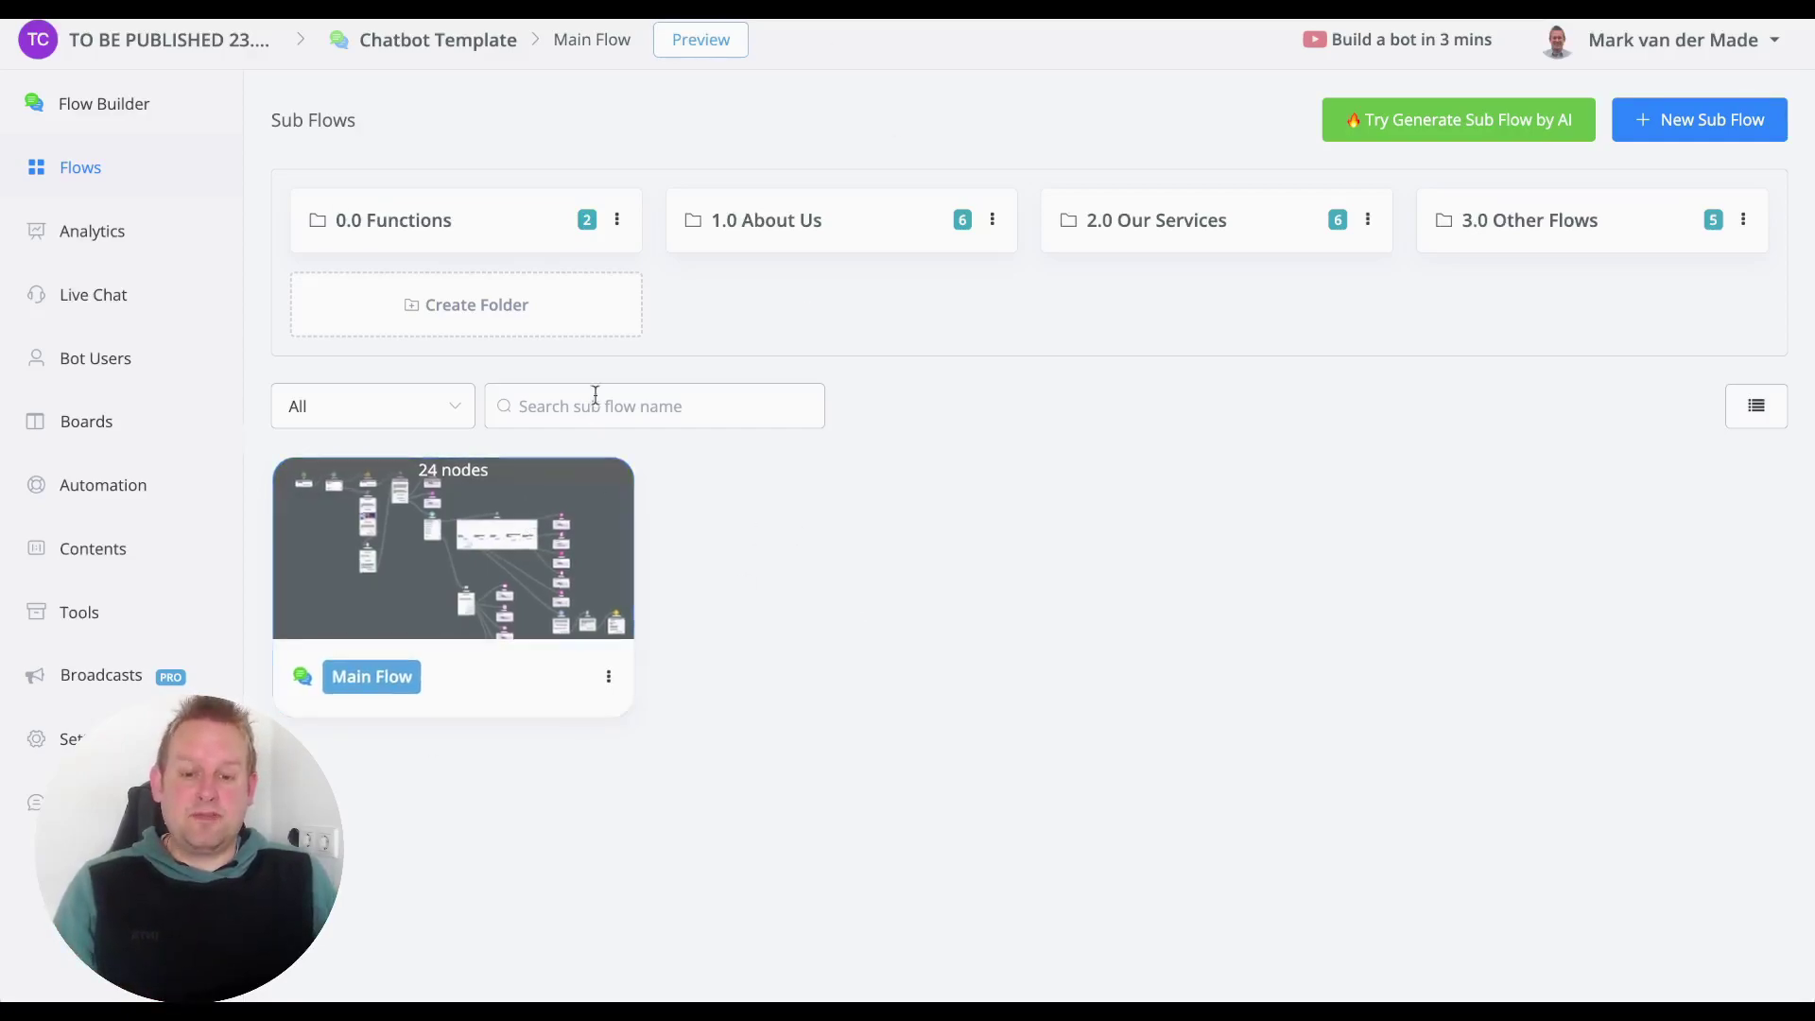
Step: Look inside the 0.0 Functions folder, then go back to the root and open 3.0 Other Flows
left_click(478, 223)
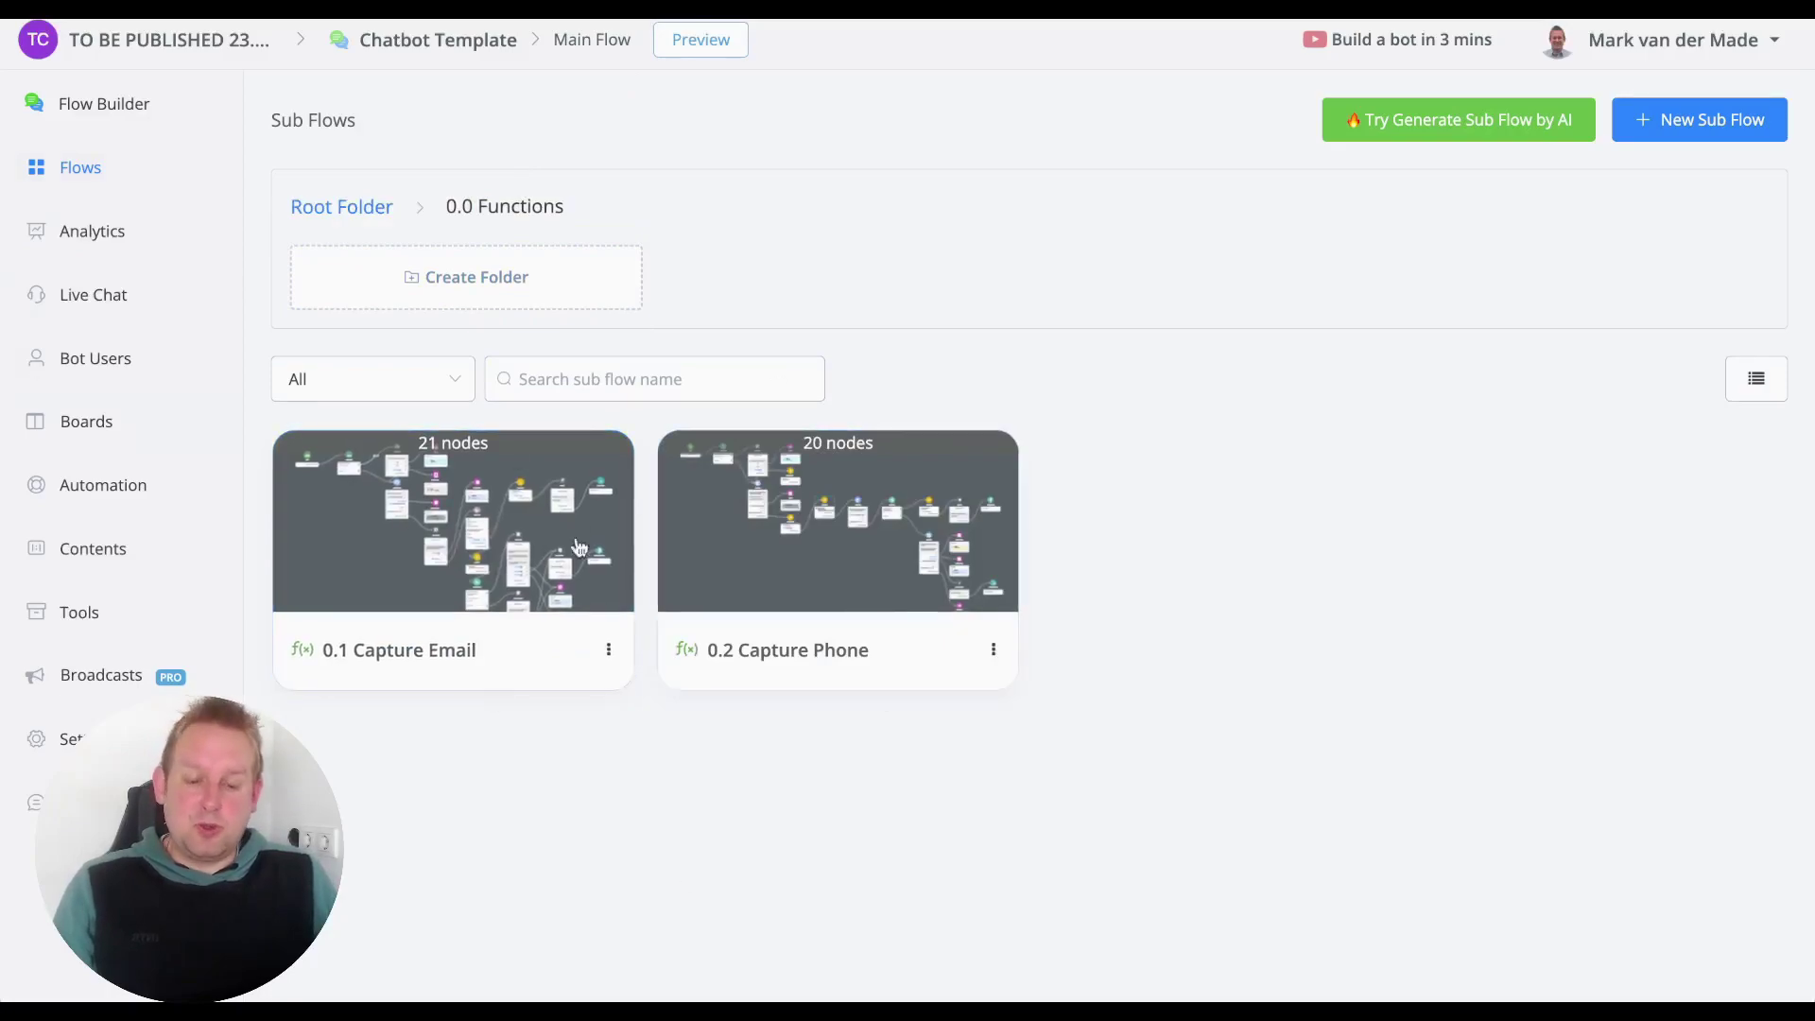
left_click(342, 207)
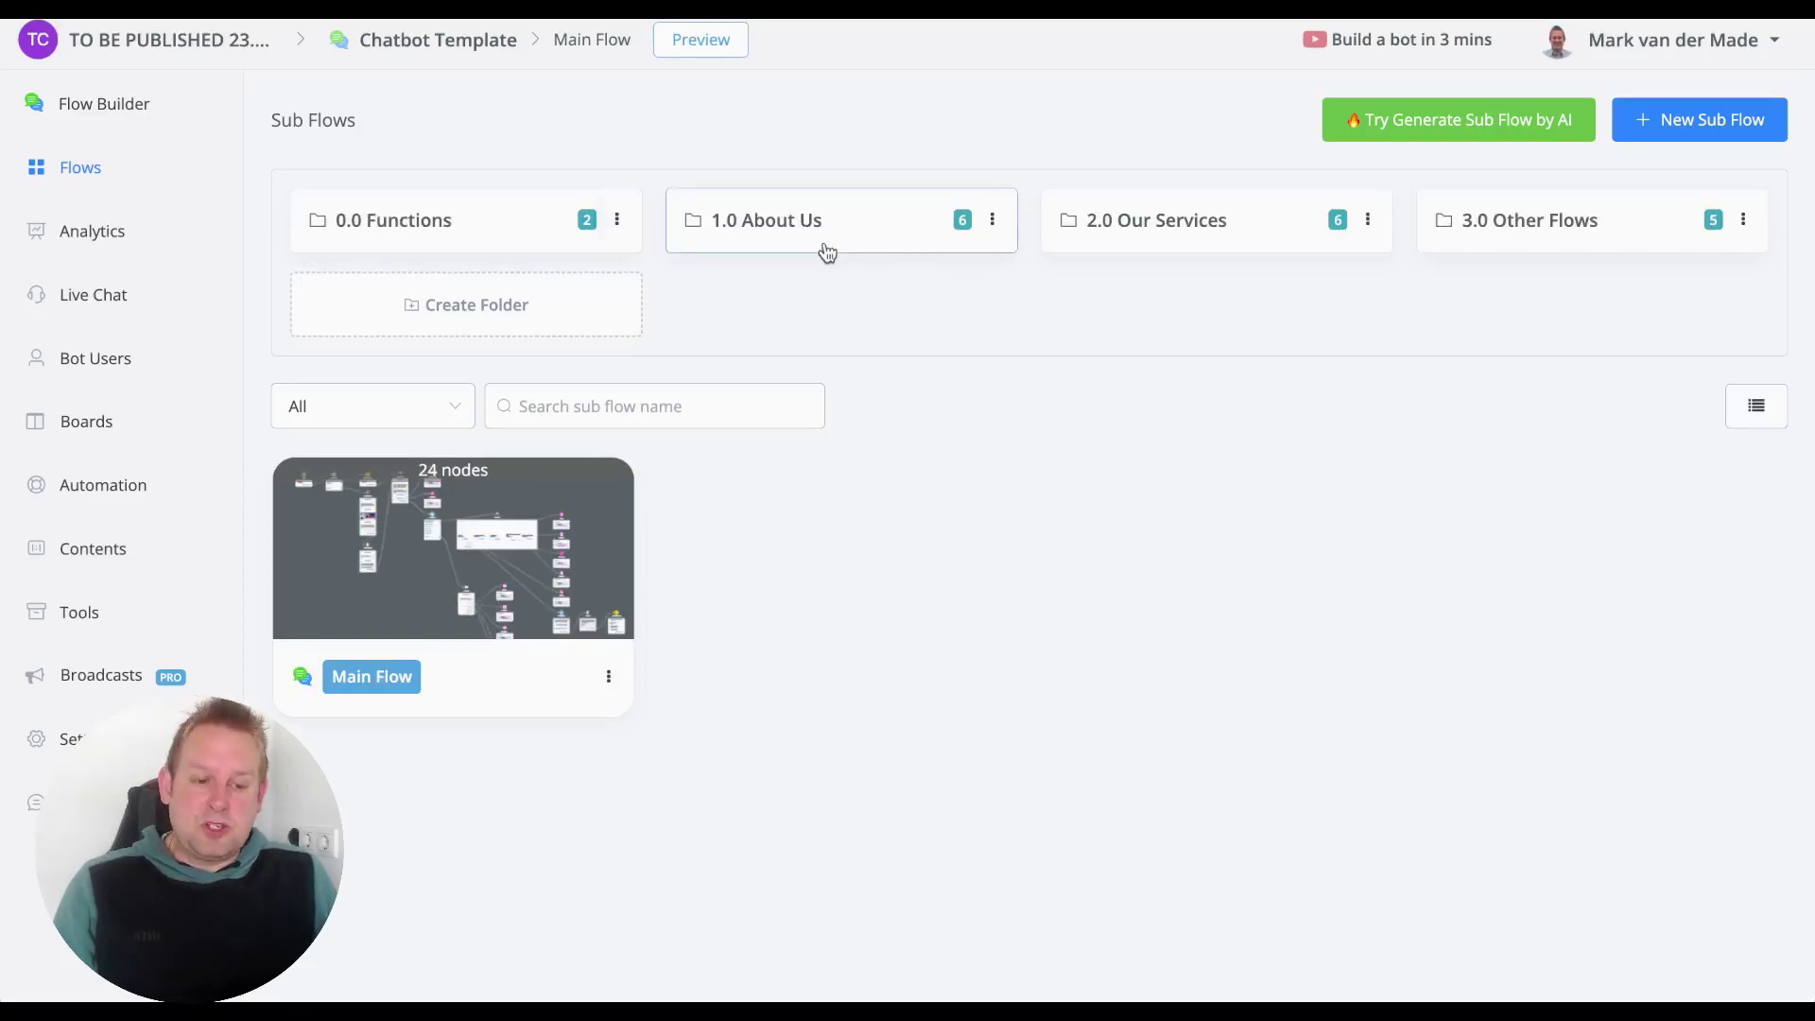
left_click(1527, 223)
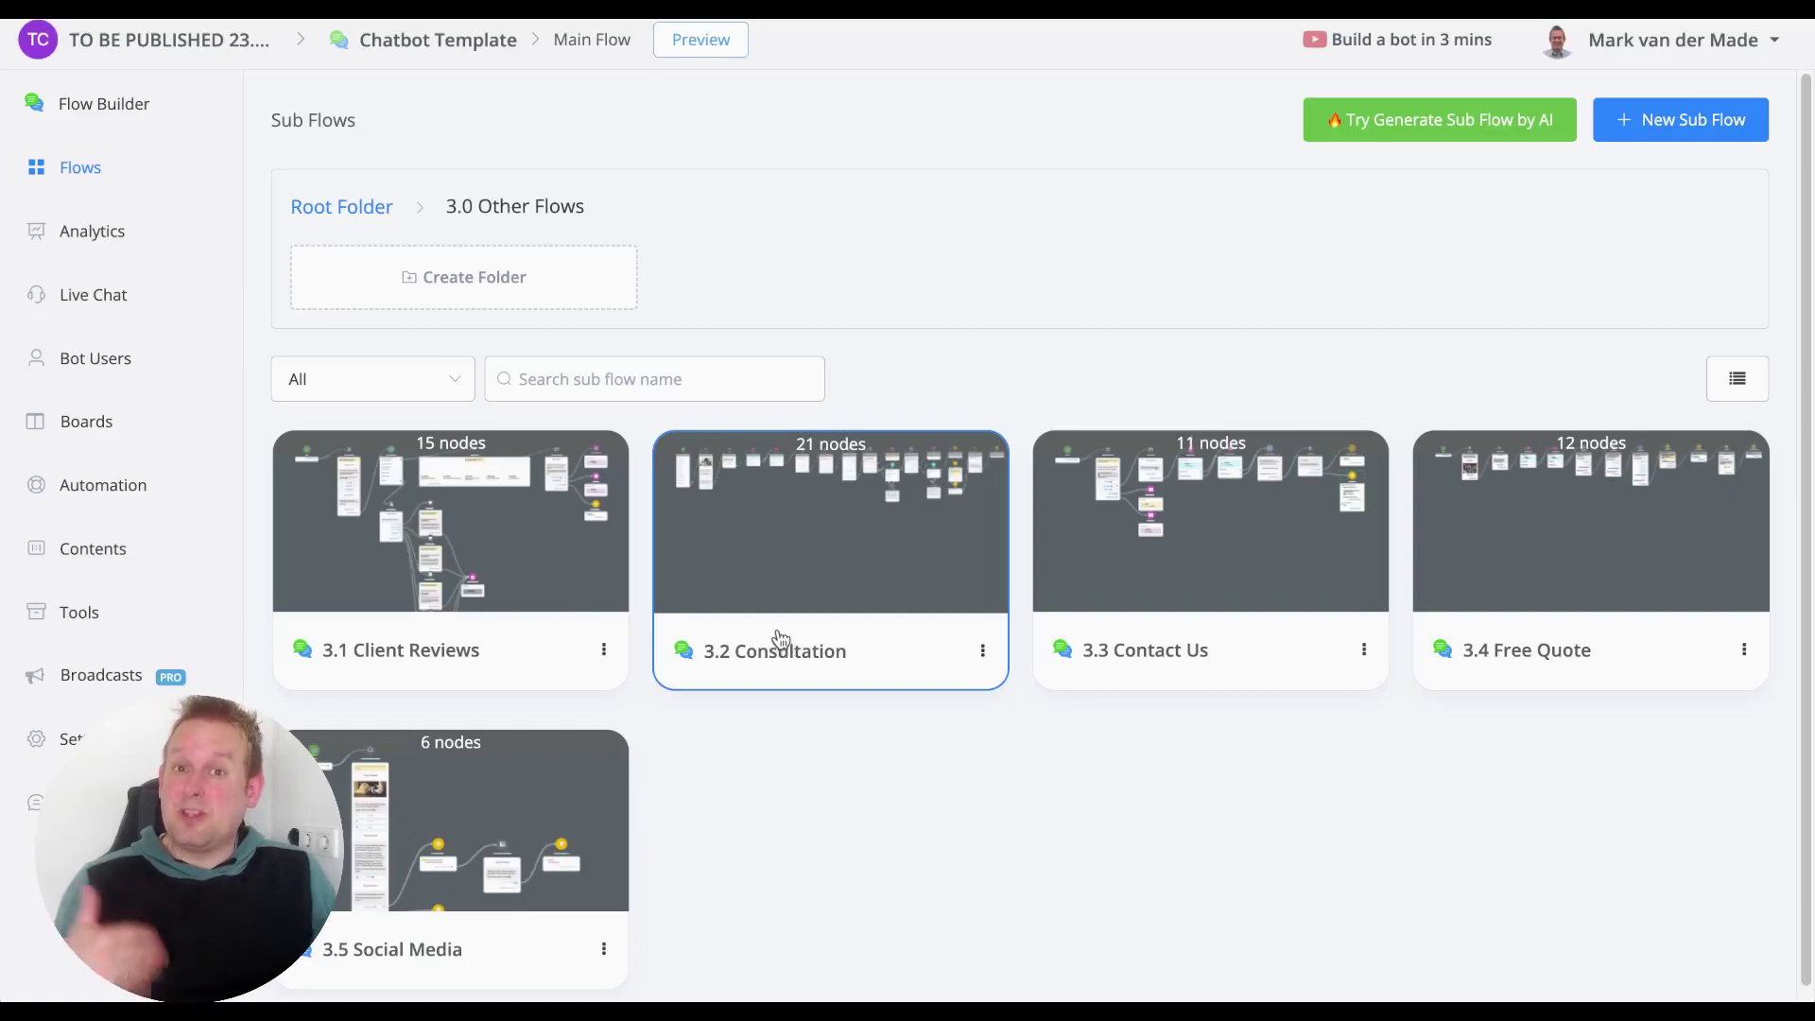
Step: Launch the bot in a popup preview, then reposition and enlarge the chat window
left_click(685, 45)
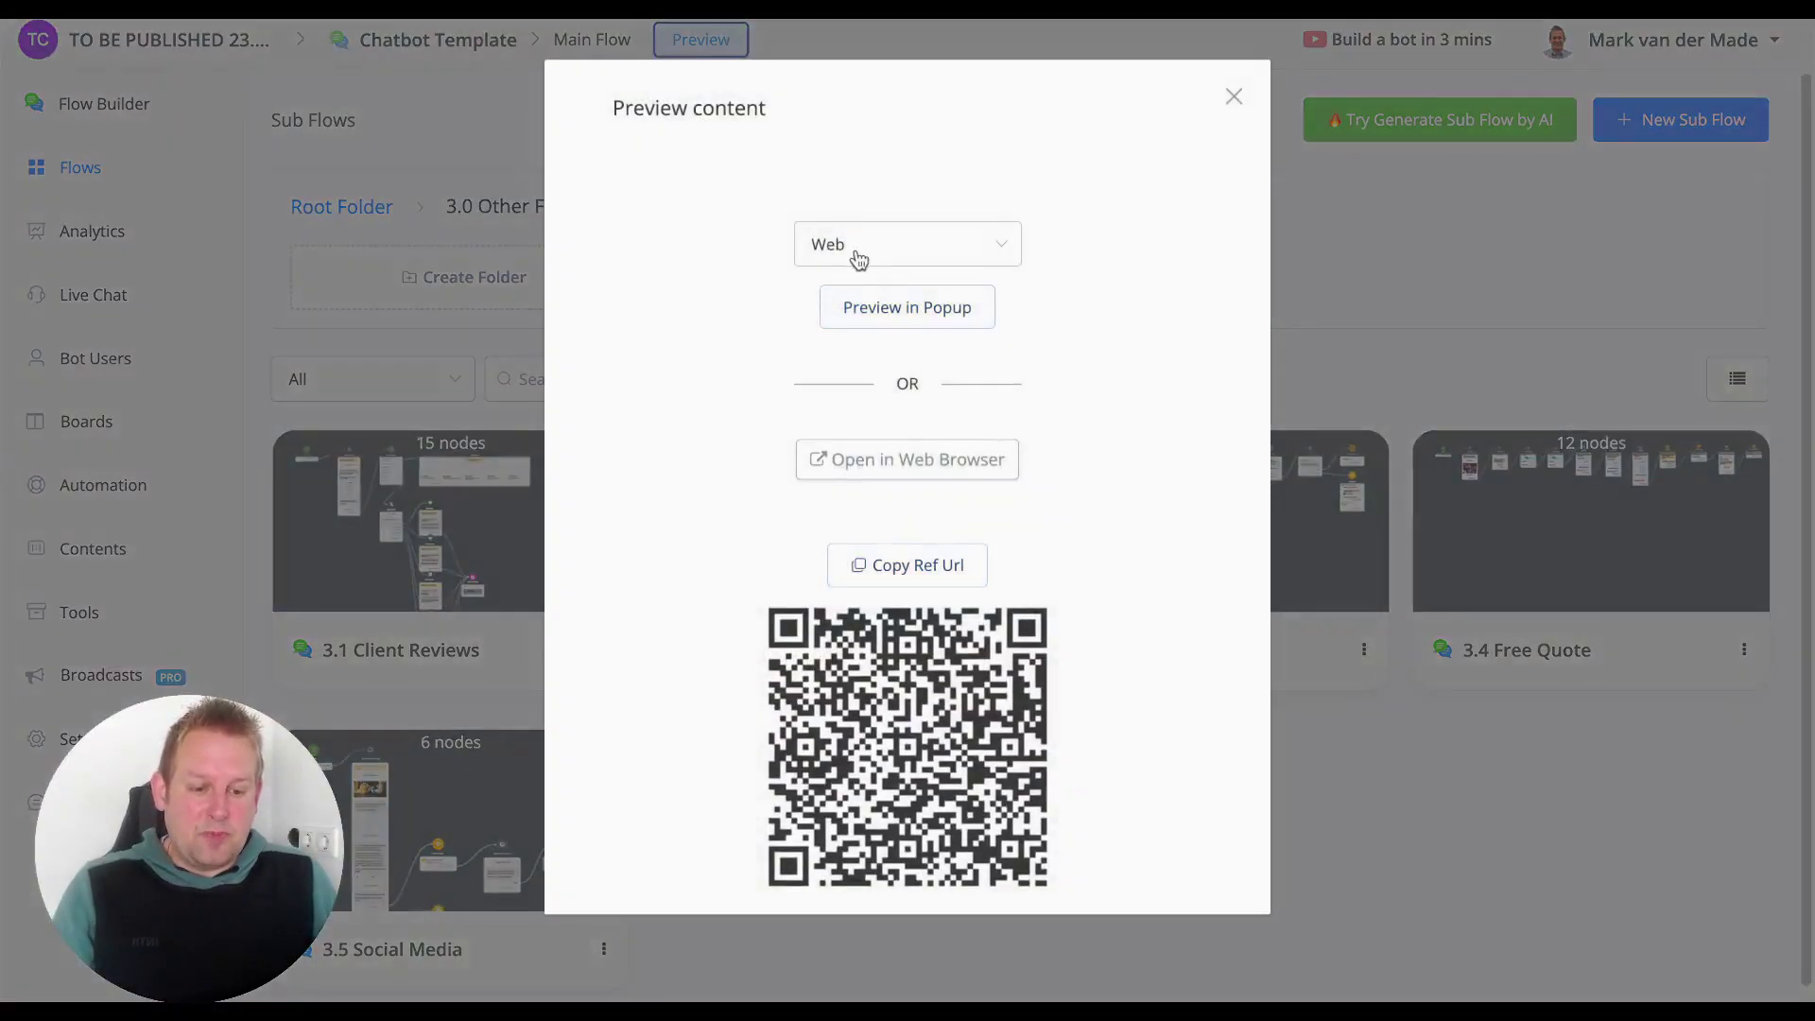
left_click(853, 320)
left_click_drag(602, 200, 829, 91)
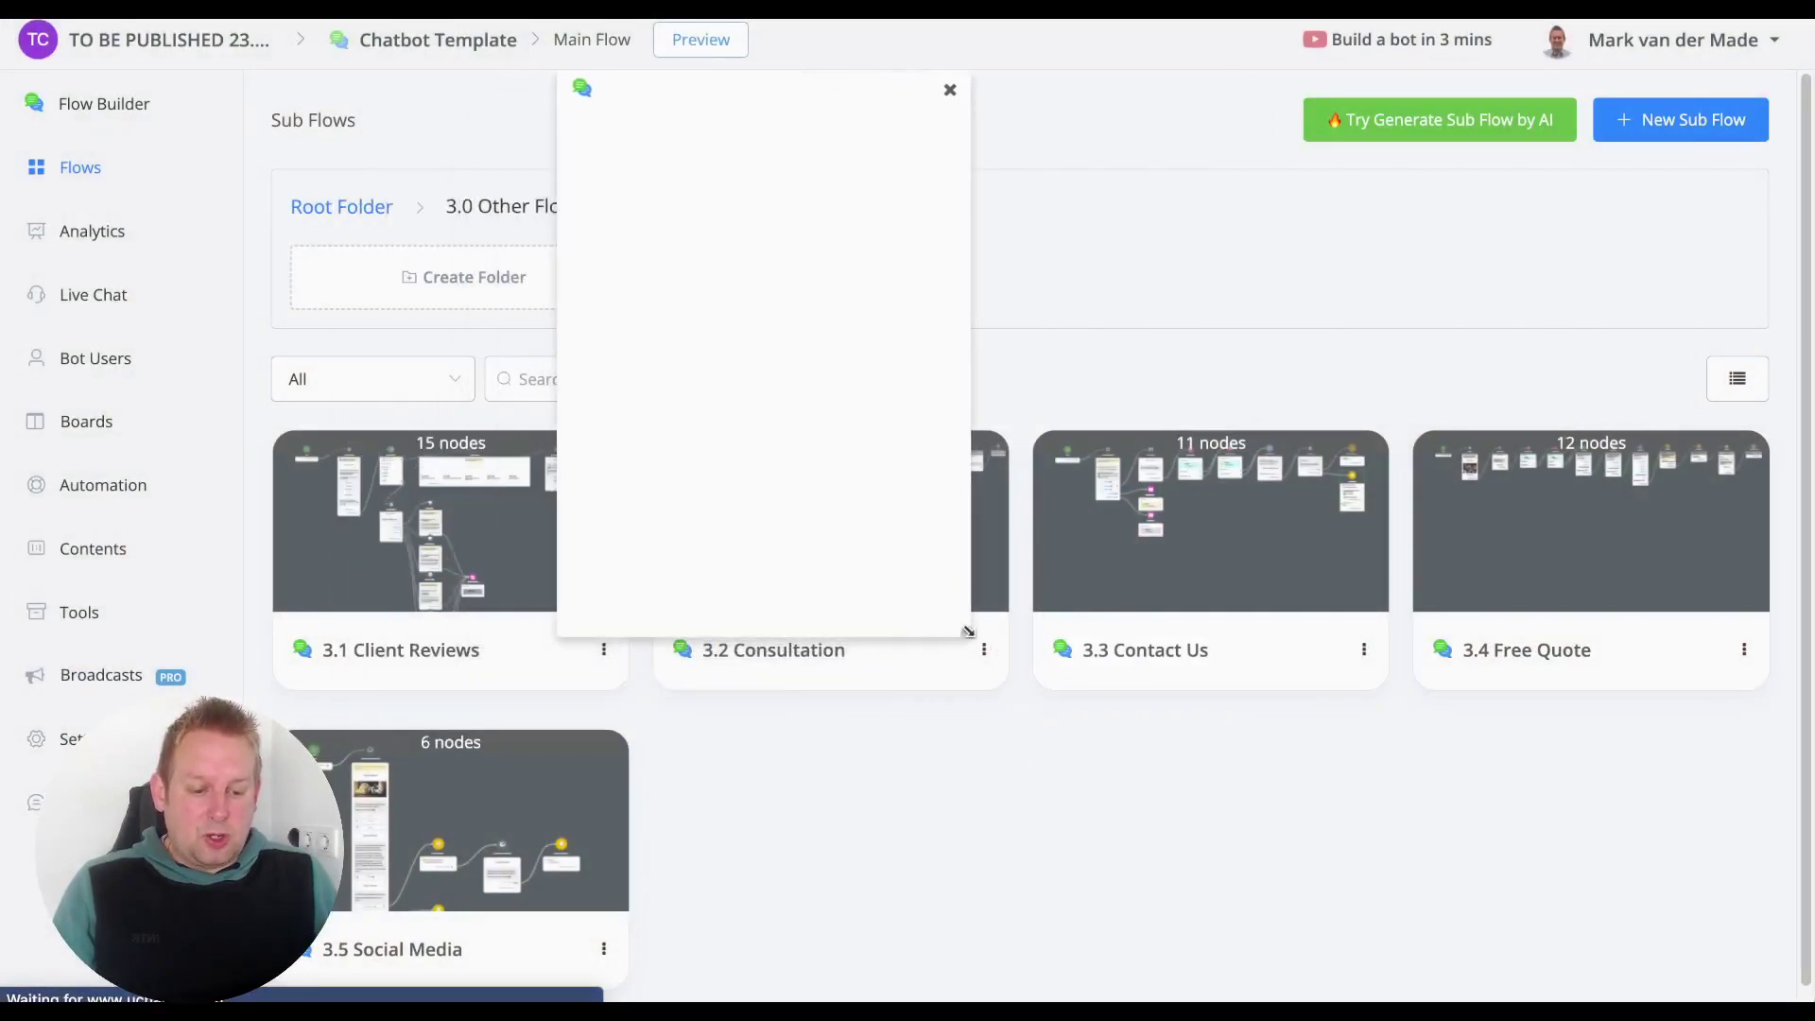
left_click_drag(968, 631, 1329, 986)
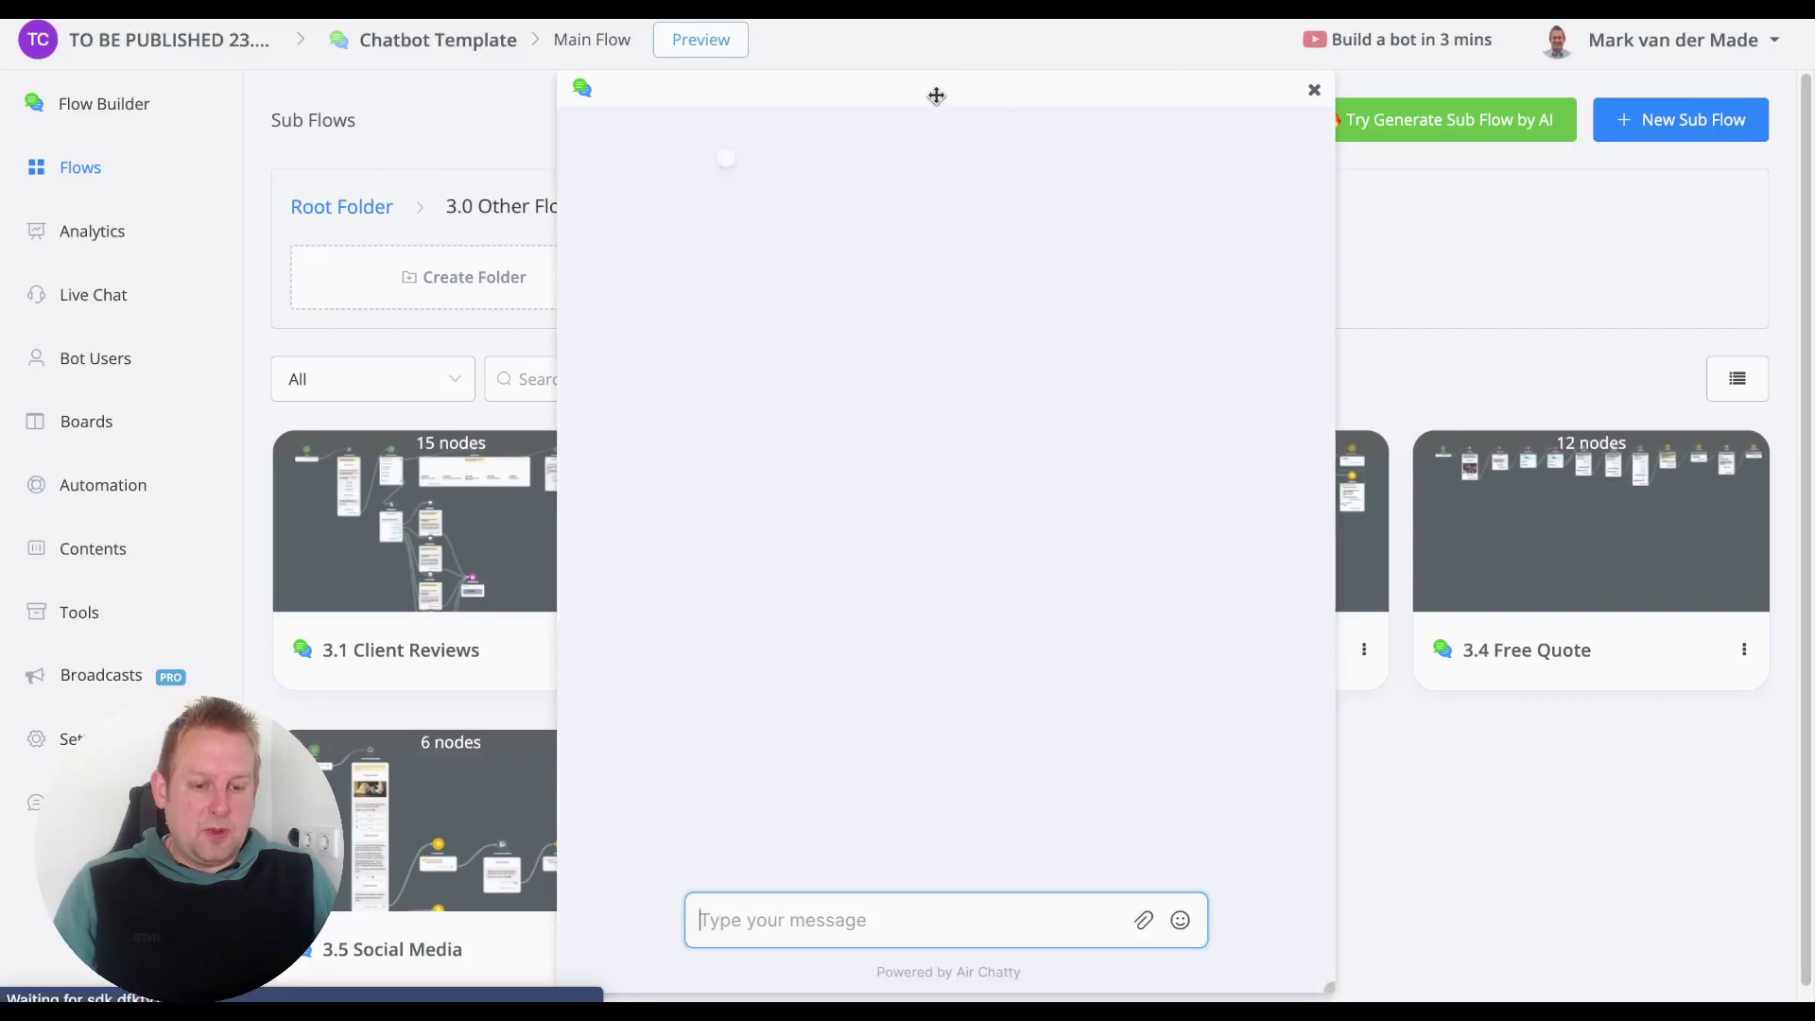
left_click_drag(936, 96, 947, 98)
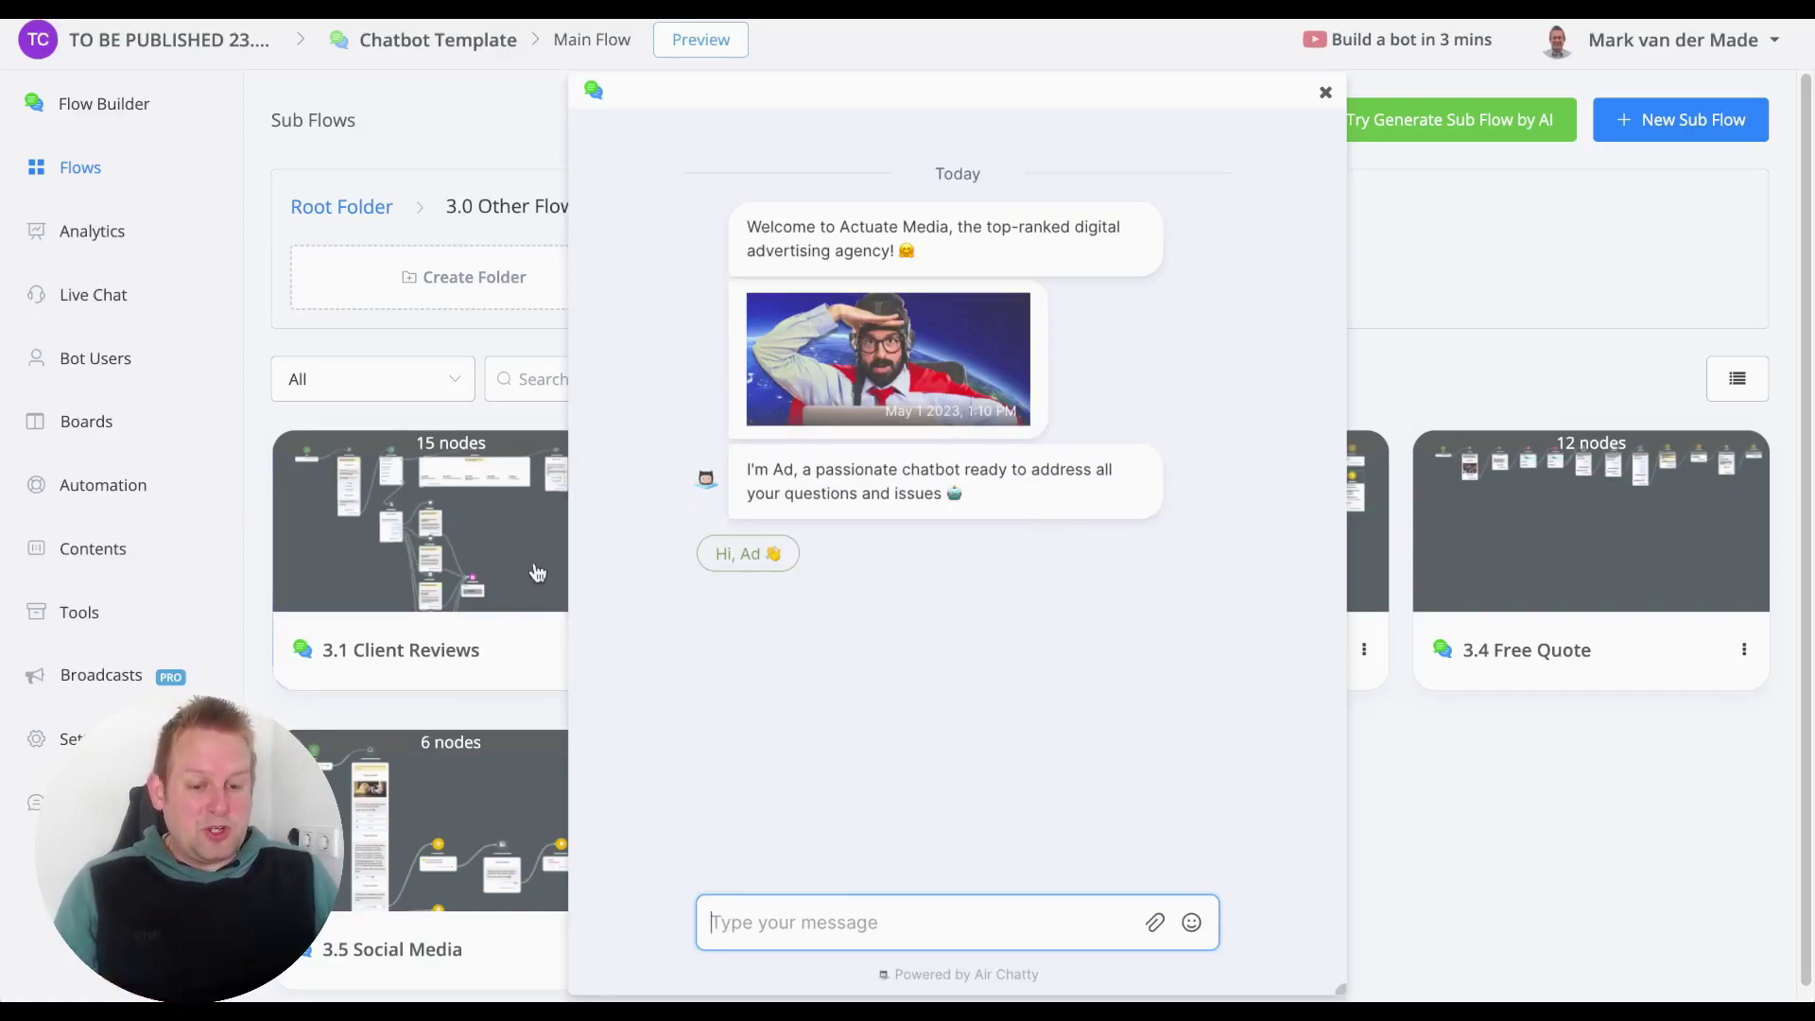
Step: Send the 'Hi, Ad' greeting to the preview bot and read its reply
left_click(746, 553)
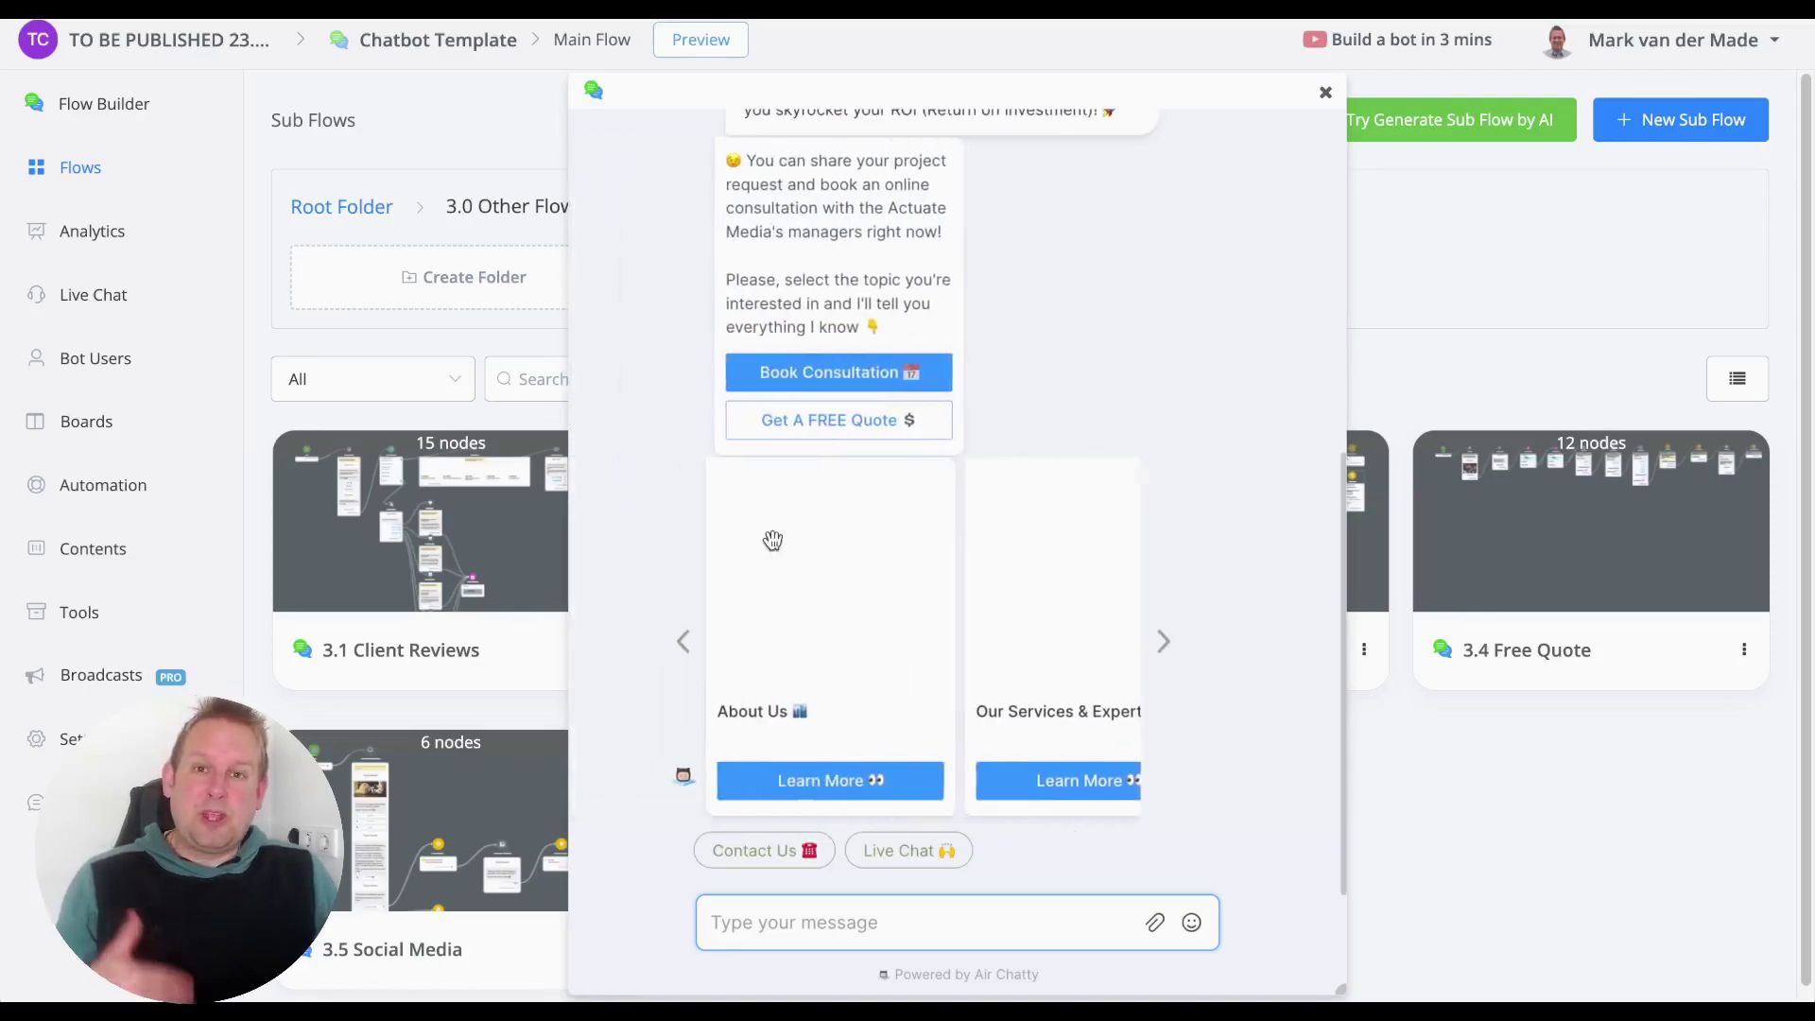
scroll(771, 535, "up", 3)
scroll(762, 527, "down", 1)
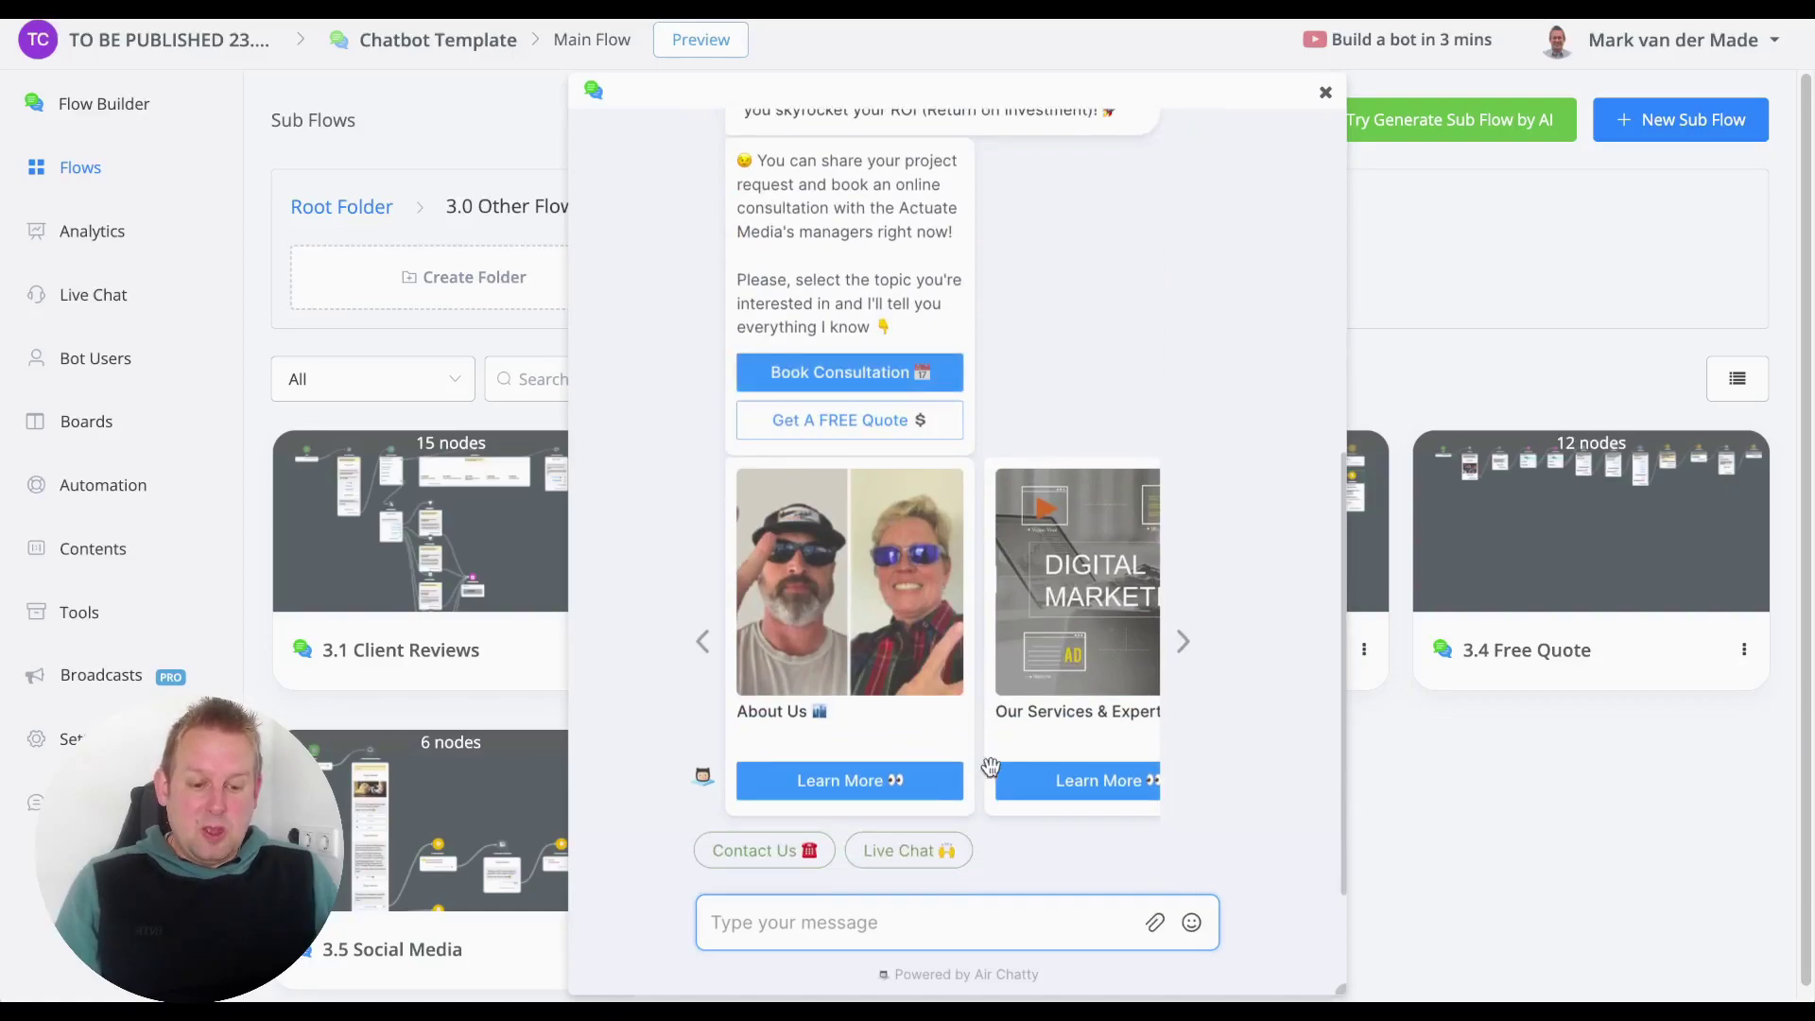
Step: Page the topic carousel past Client Reviews and Our Social Media Profiles to Careers
left_click(1181, 643)
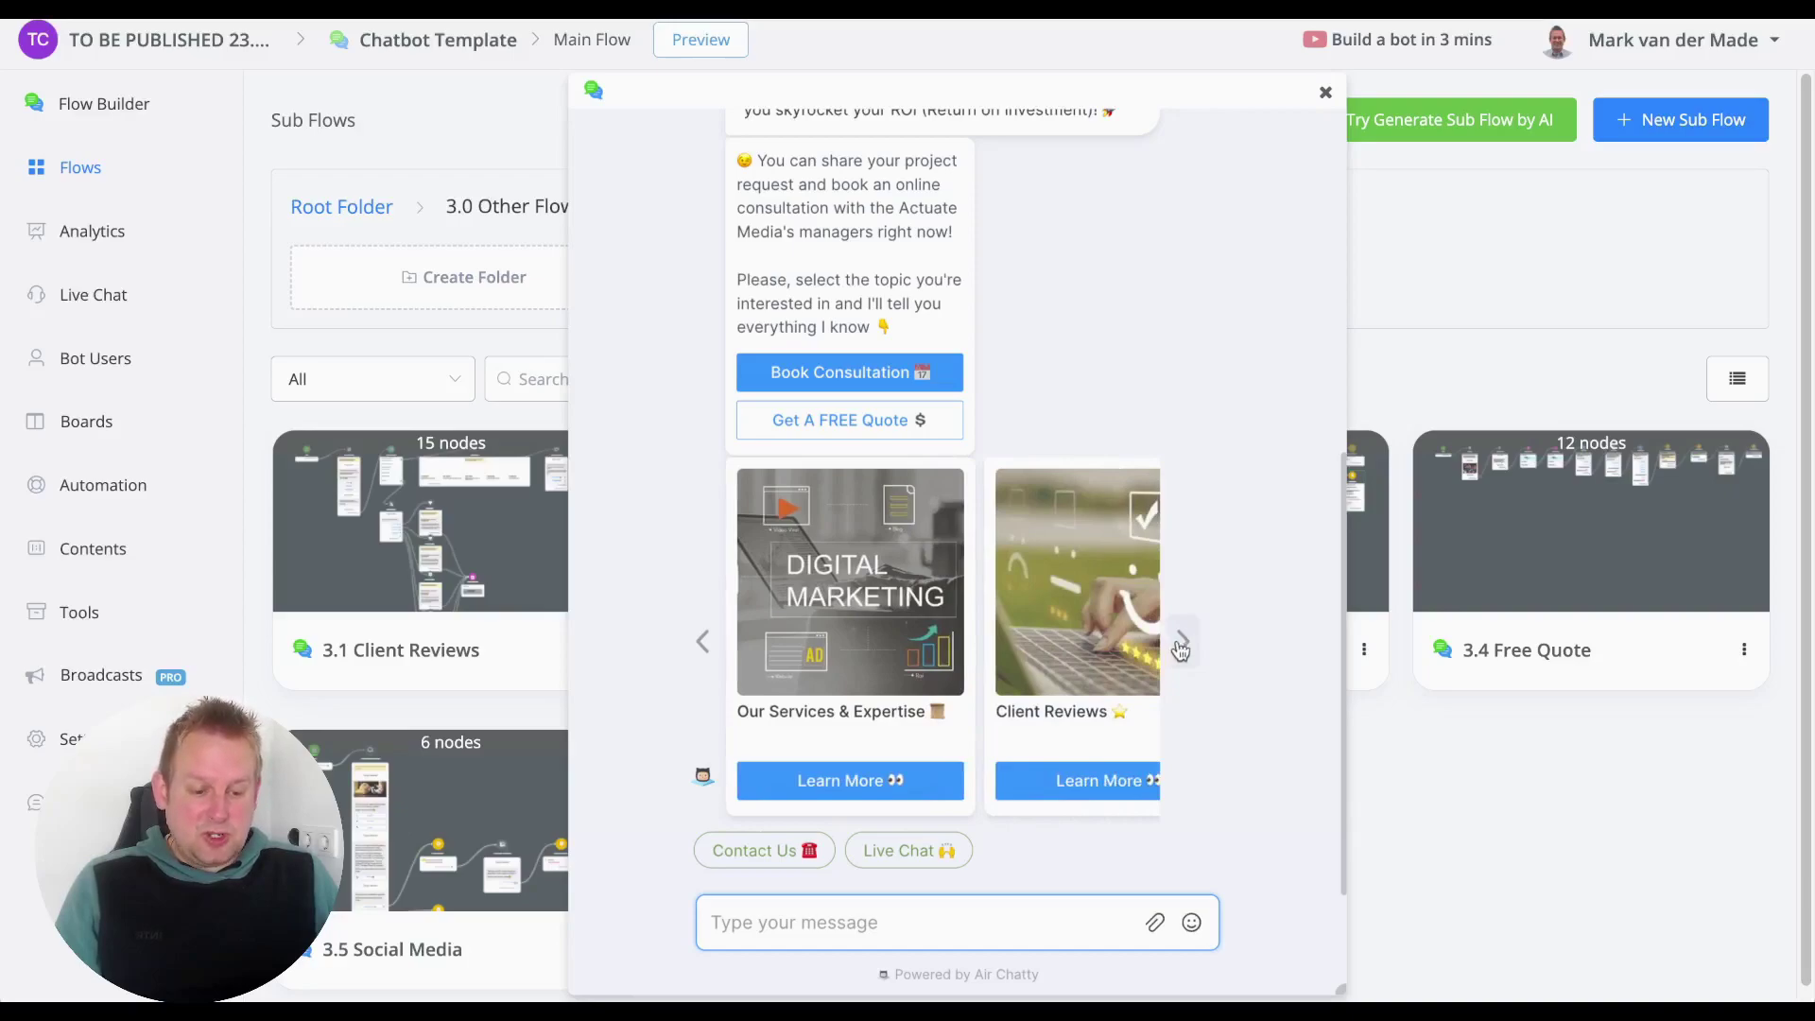
left_click(1182, 645)
left_click(1186, 642)
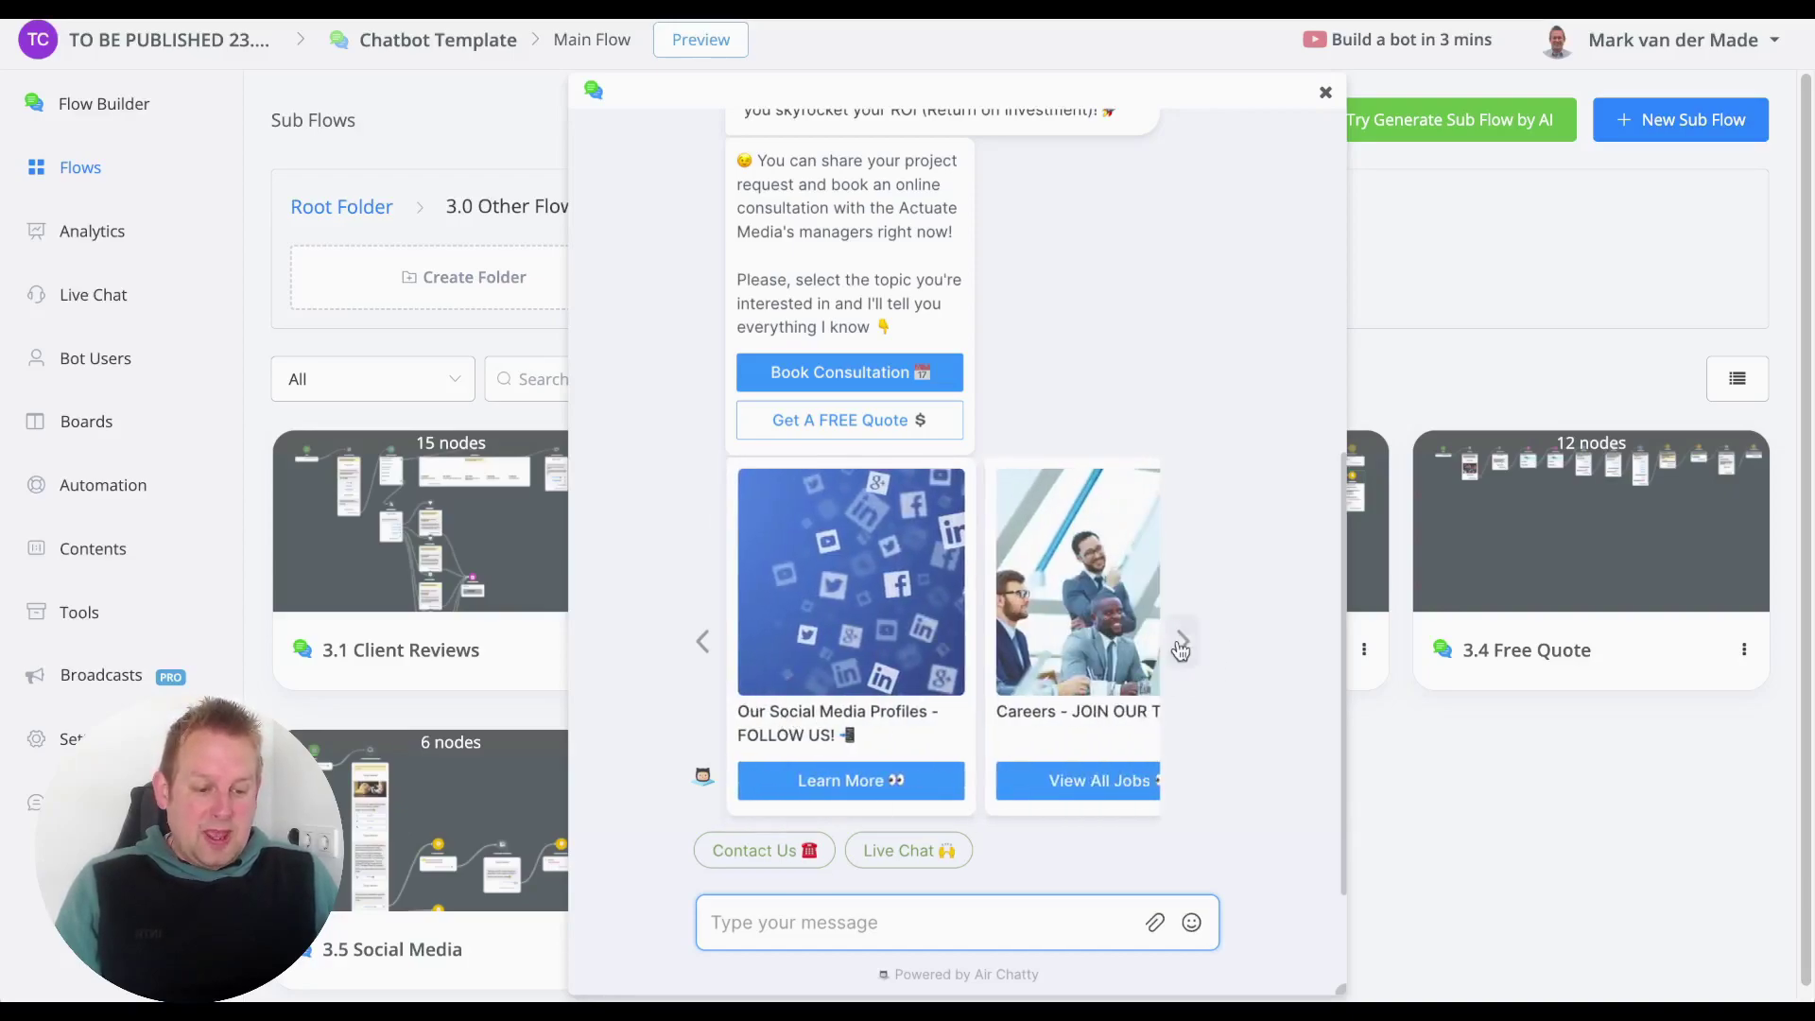
left_click(1182, 648)
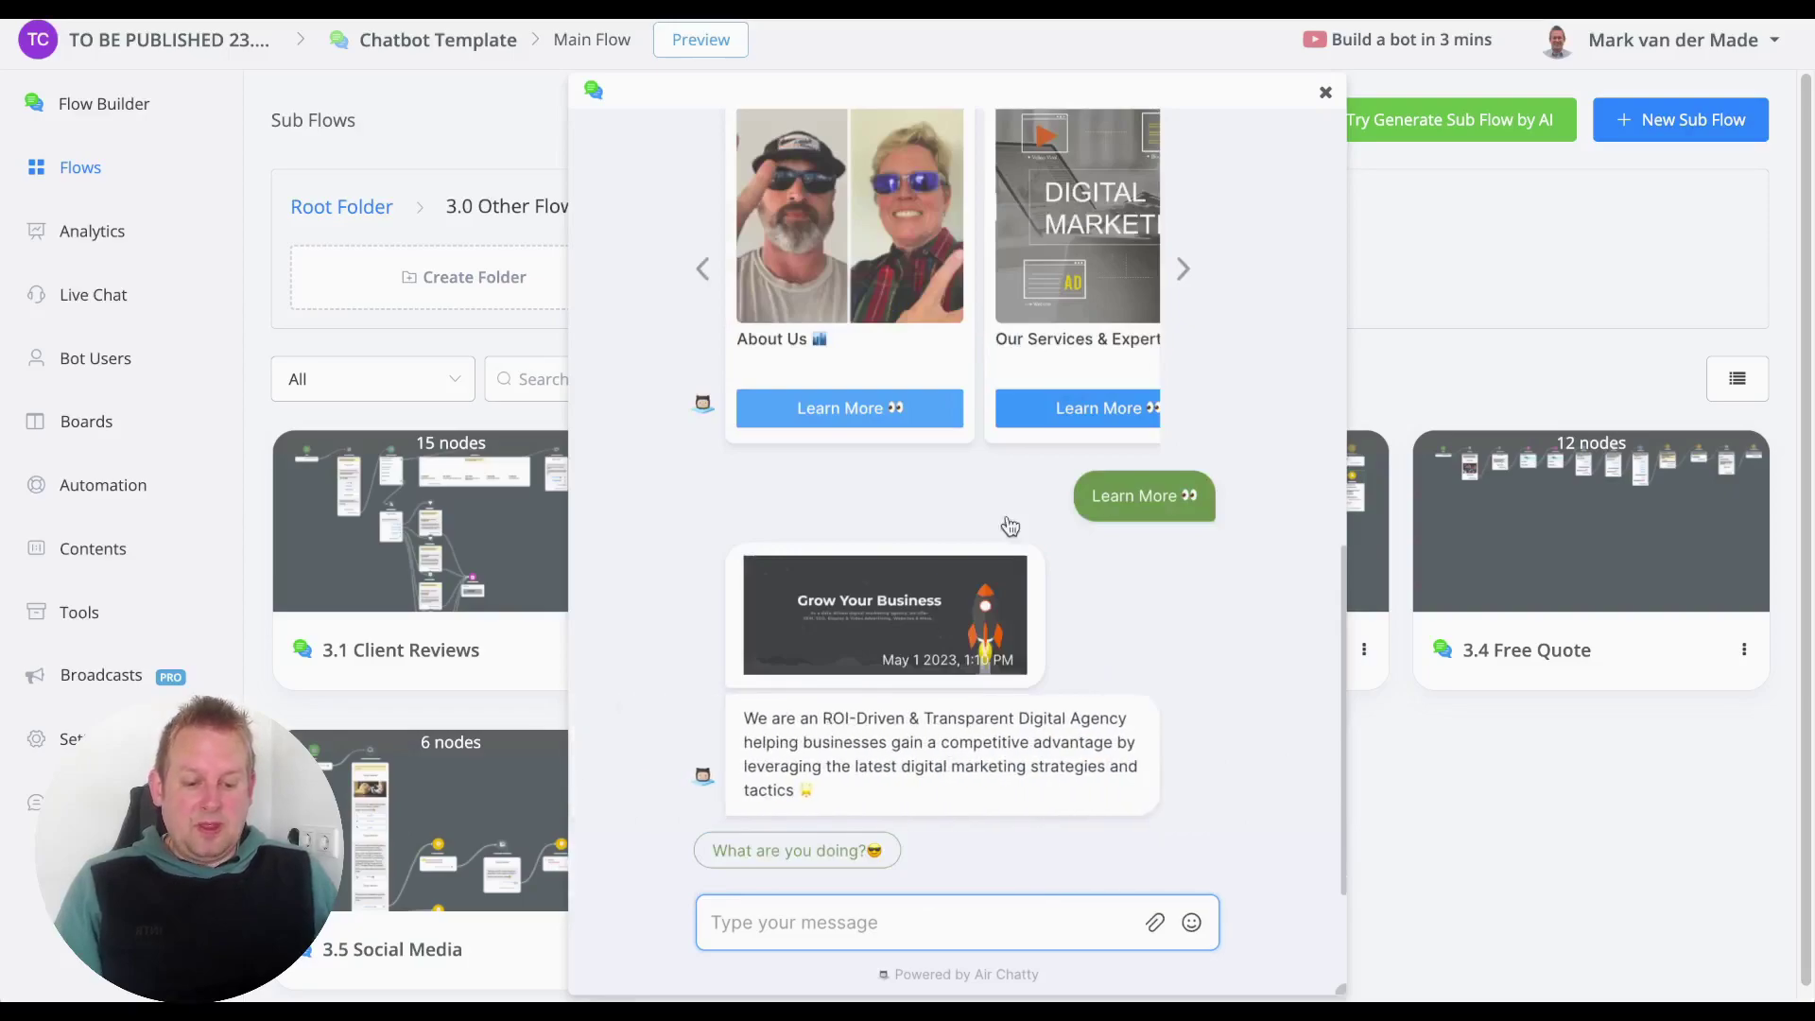
Step: Reply 'What are you doing?' and 'What?' to hear about the agency, then go Back to the menu
left_click(766, 849)
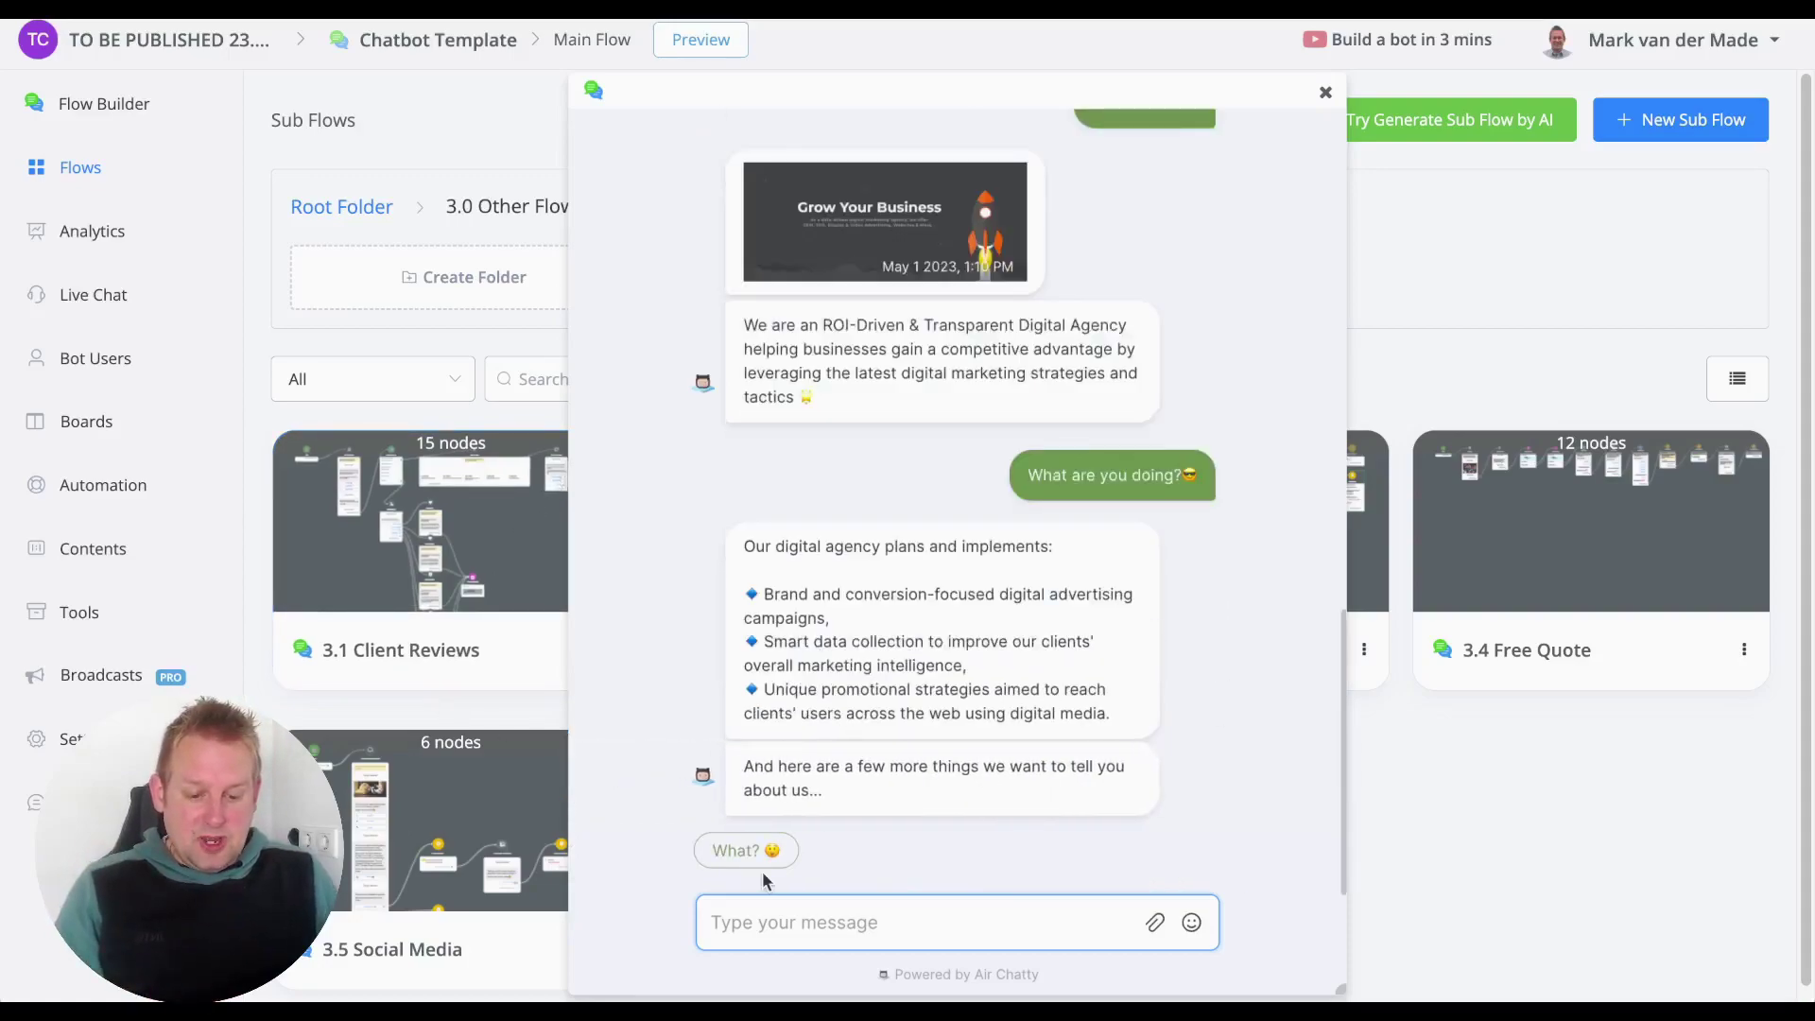
left_click(752, 850)
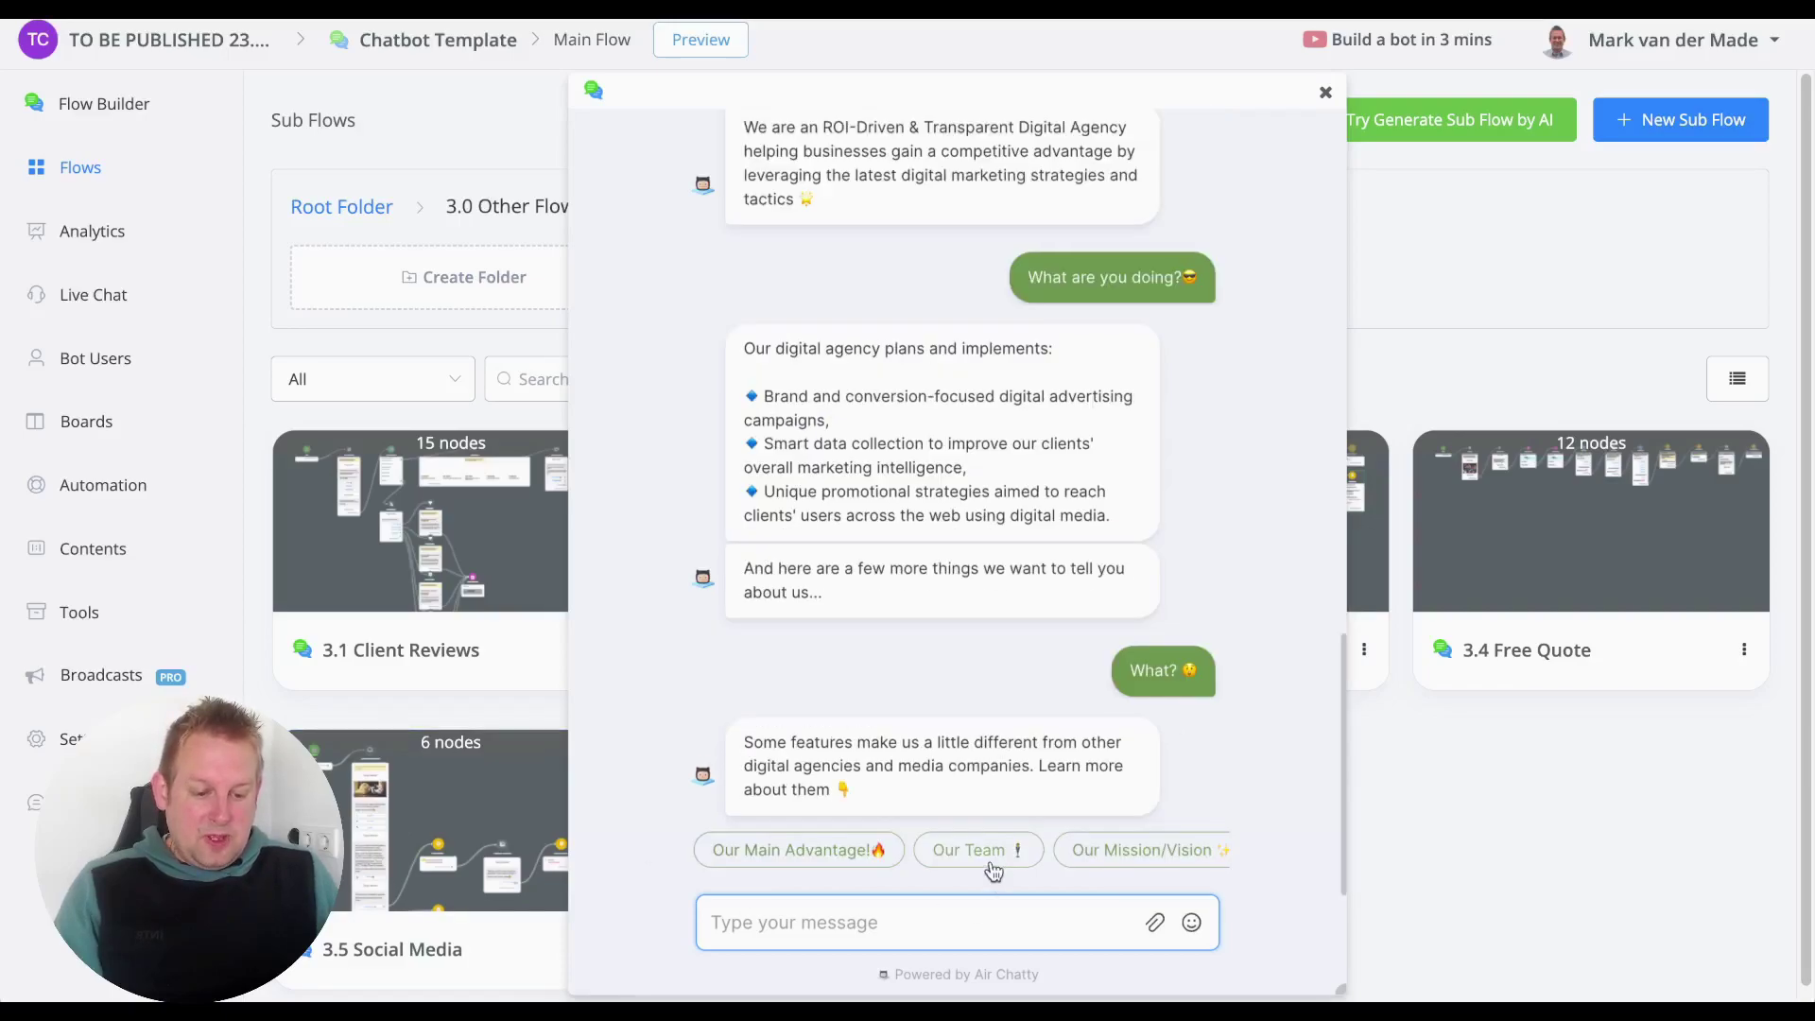
scroll(993, 870, "right", 5)
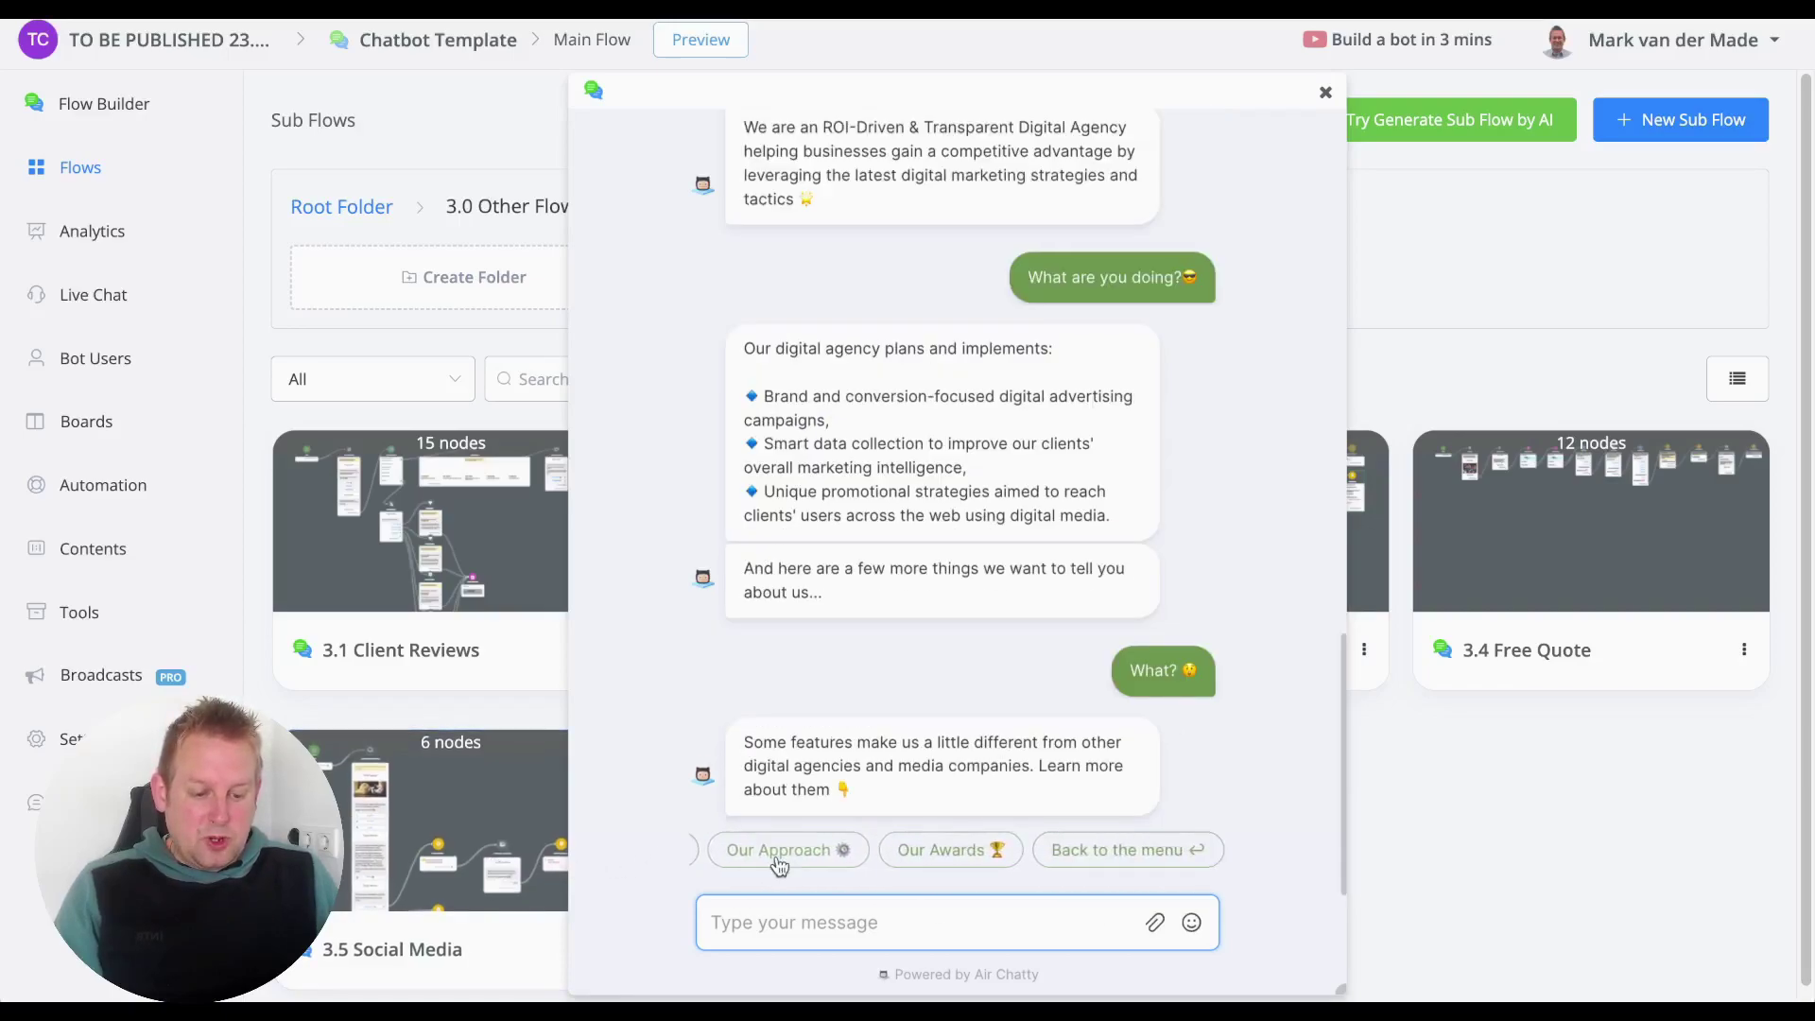
left_click(1155, 851)
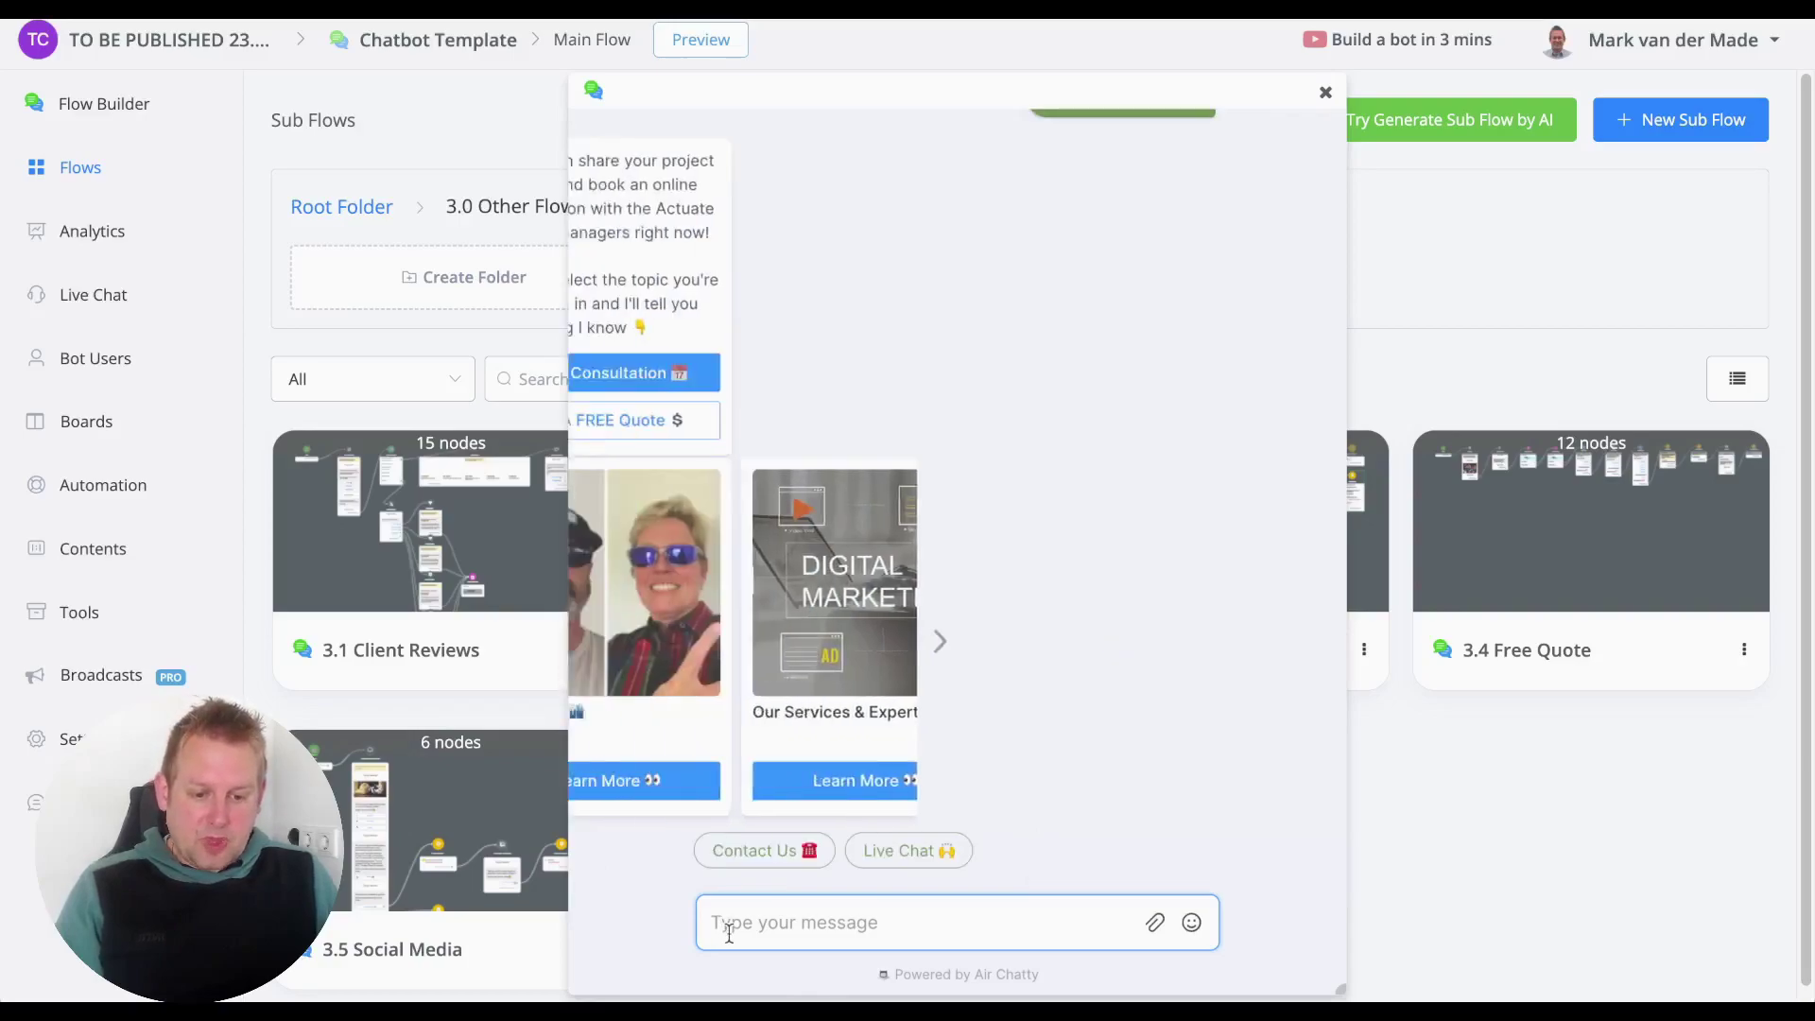
Step: Choose Learn More on Our Services & Expertise and page the channel cards from SEM/PPC to Email Marketing
left_click(1087, 781)
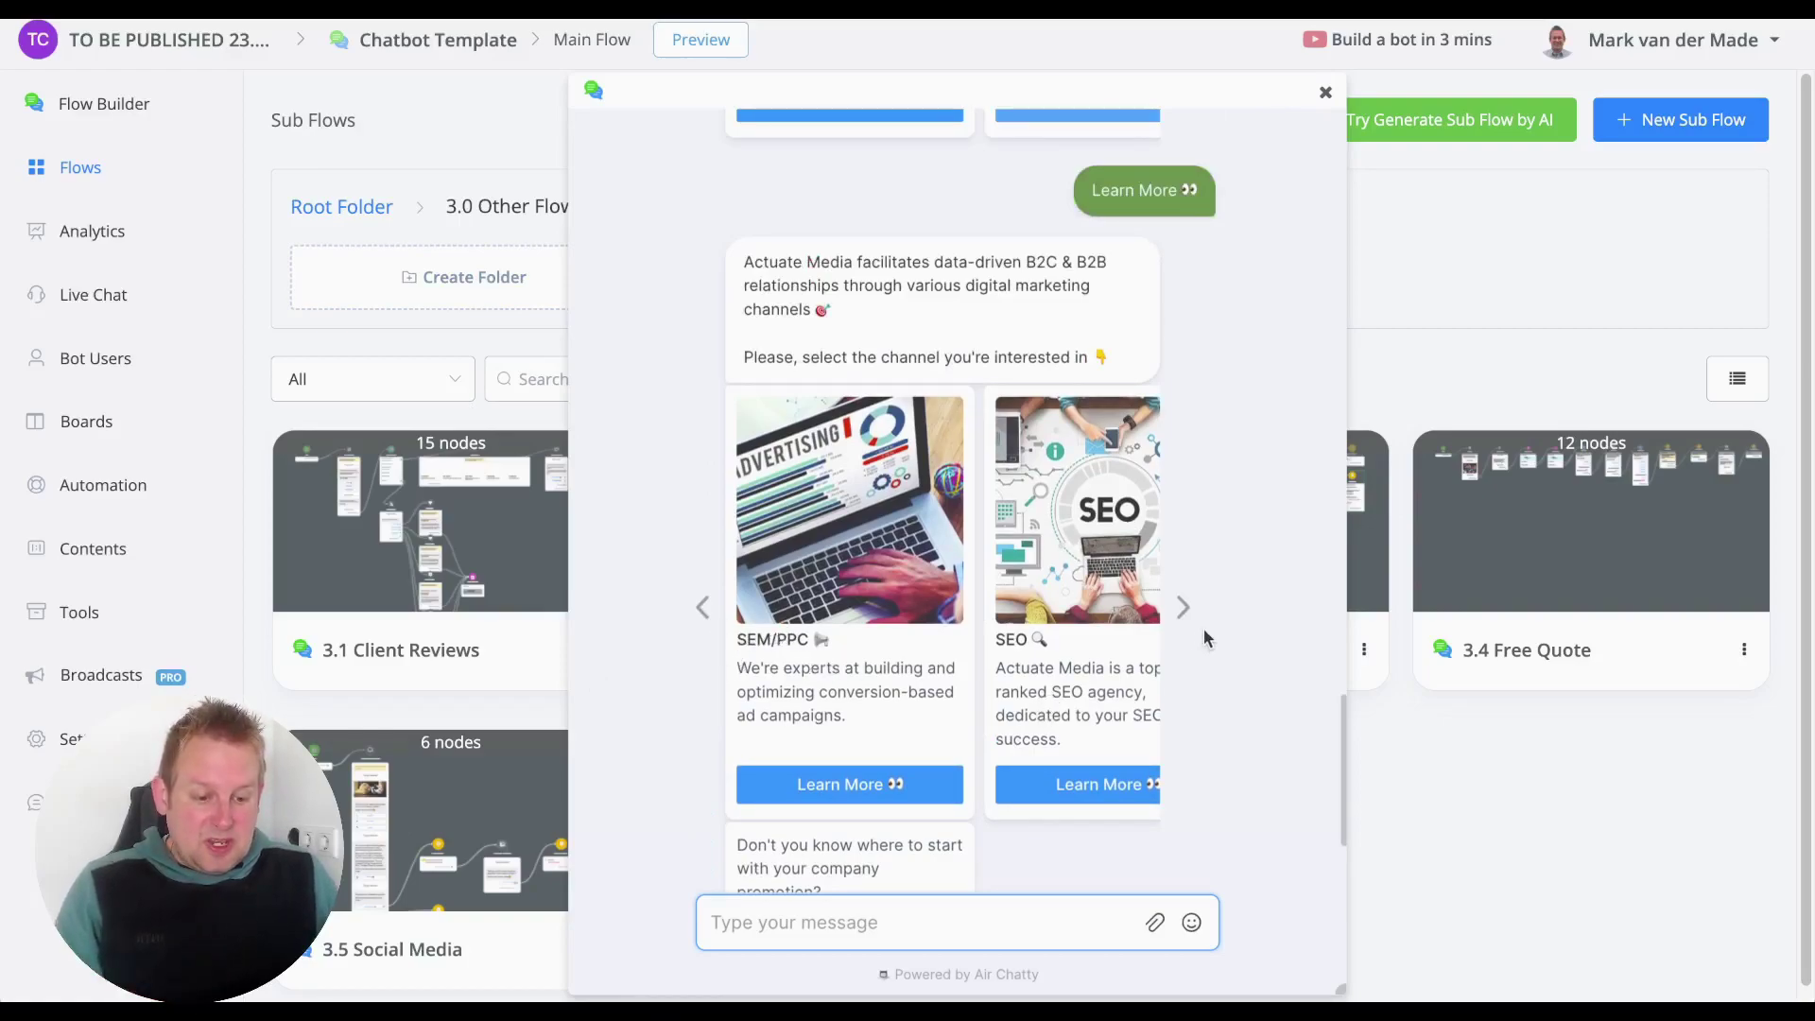
left_click(1195, 605)
left_click(1190, 603)
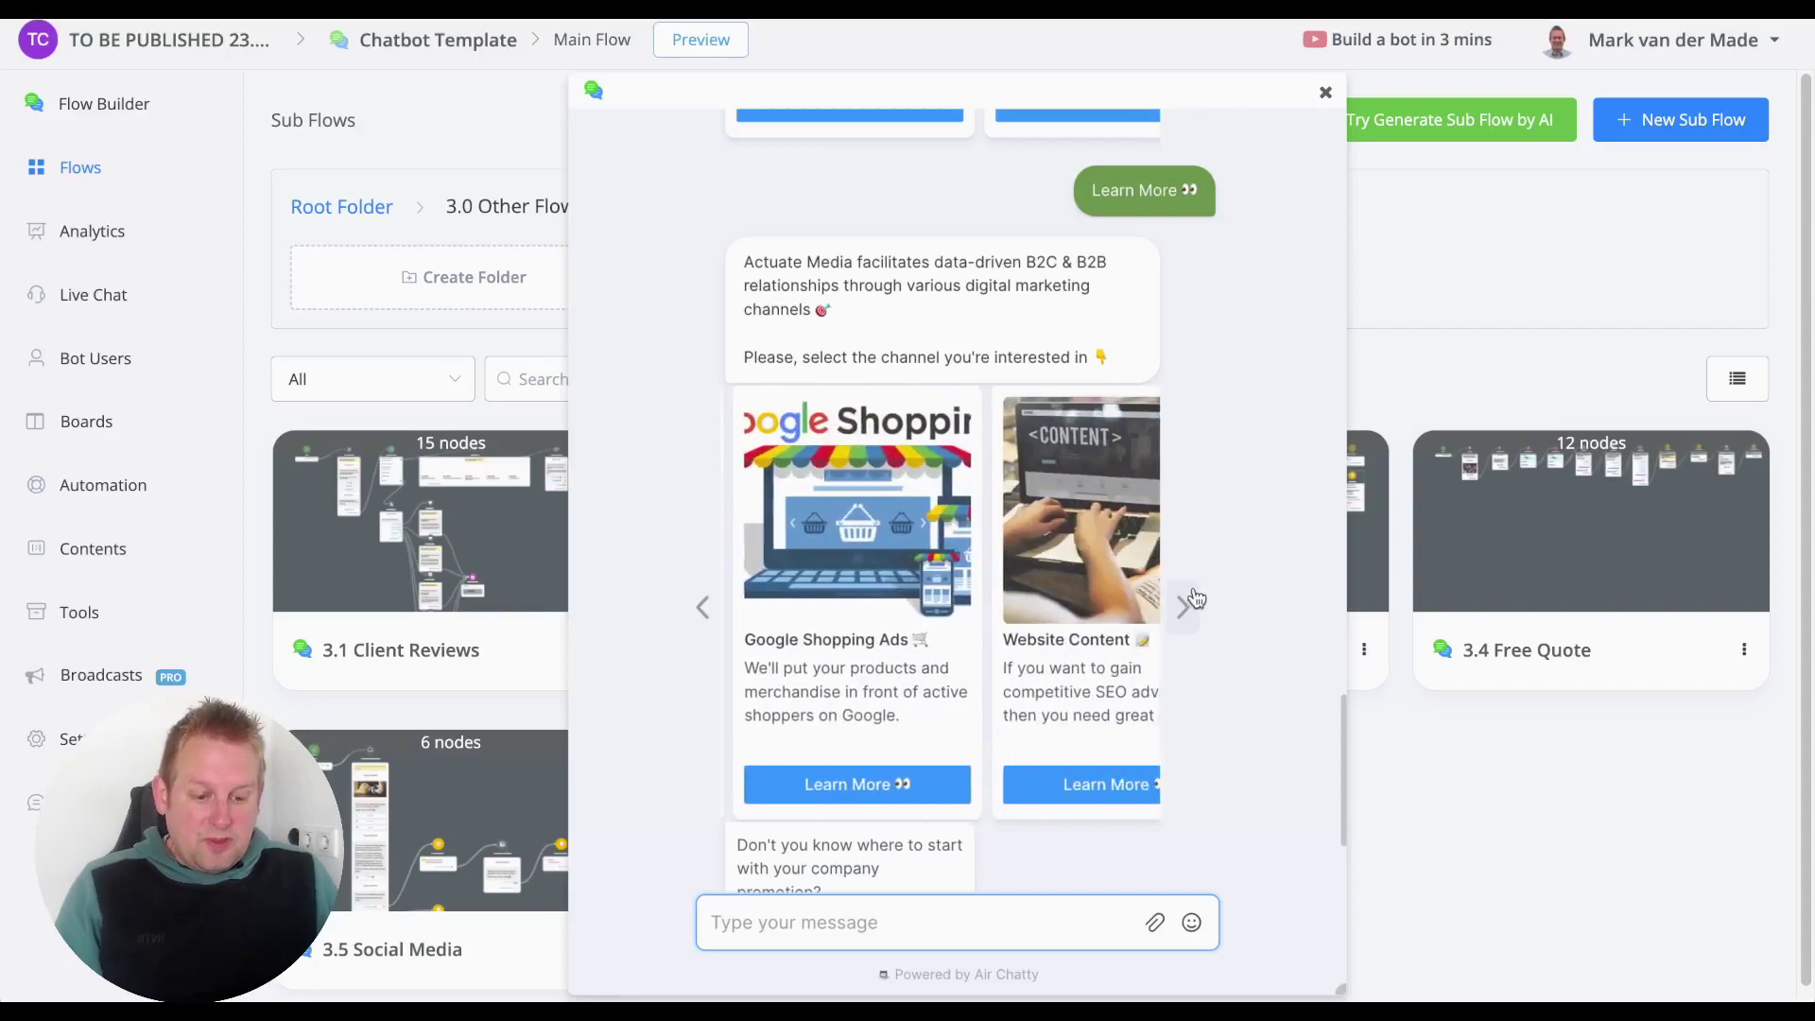
left_click(1195, 613)
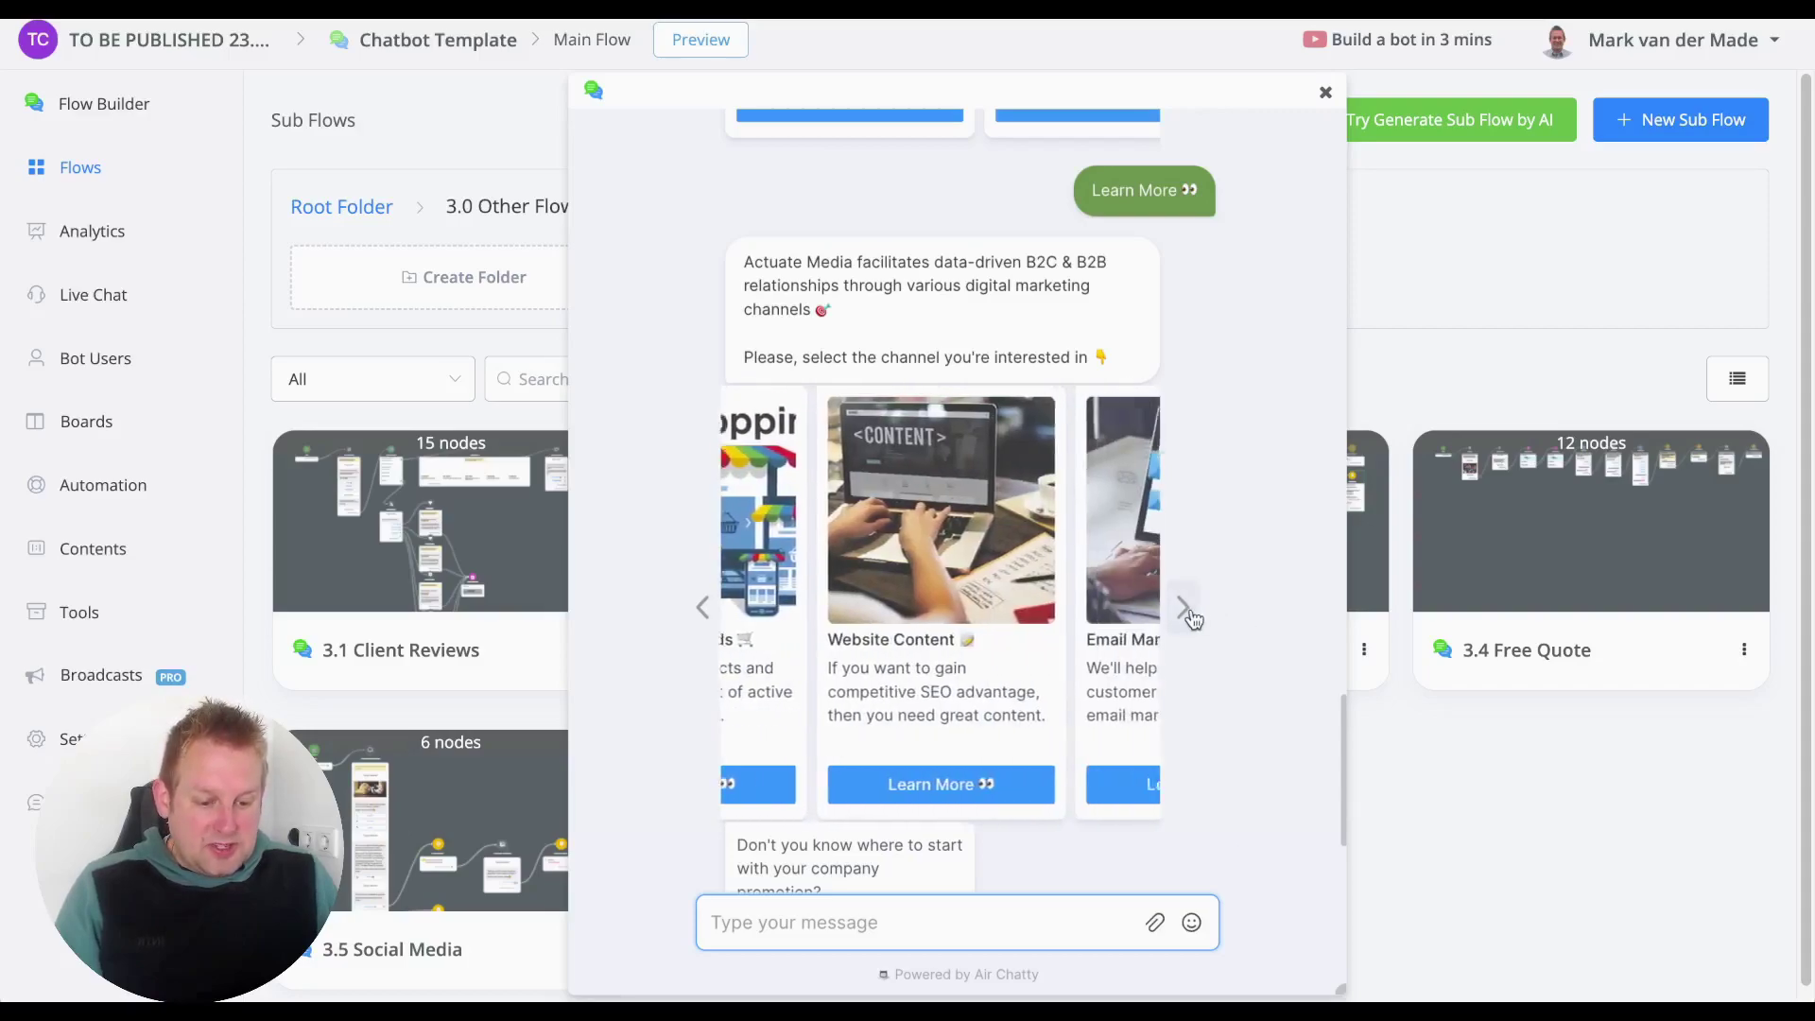
left_click(1184, 613)
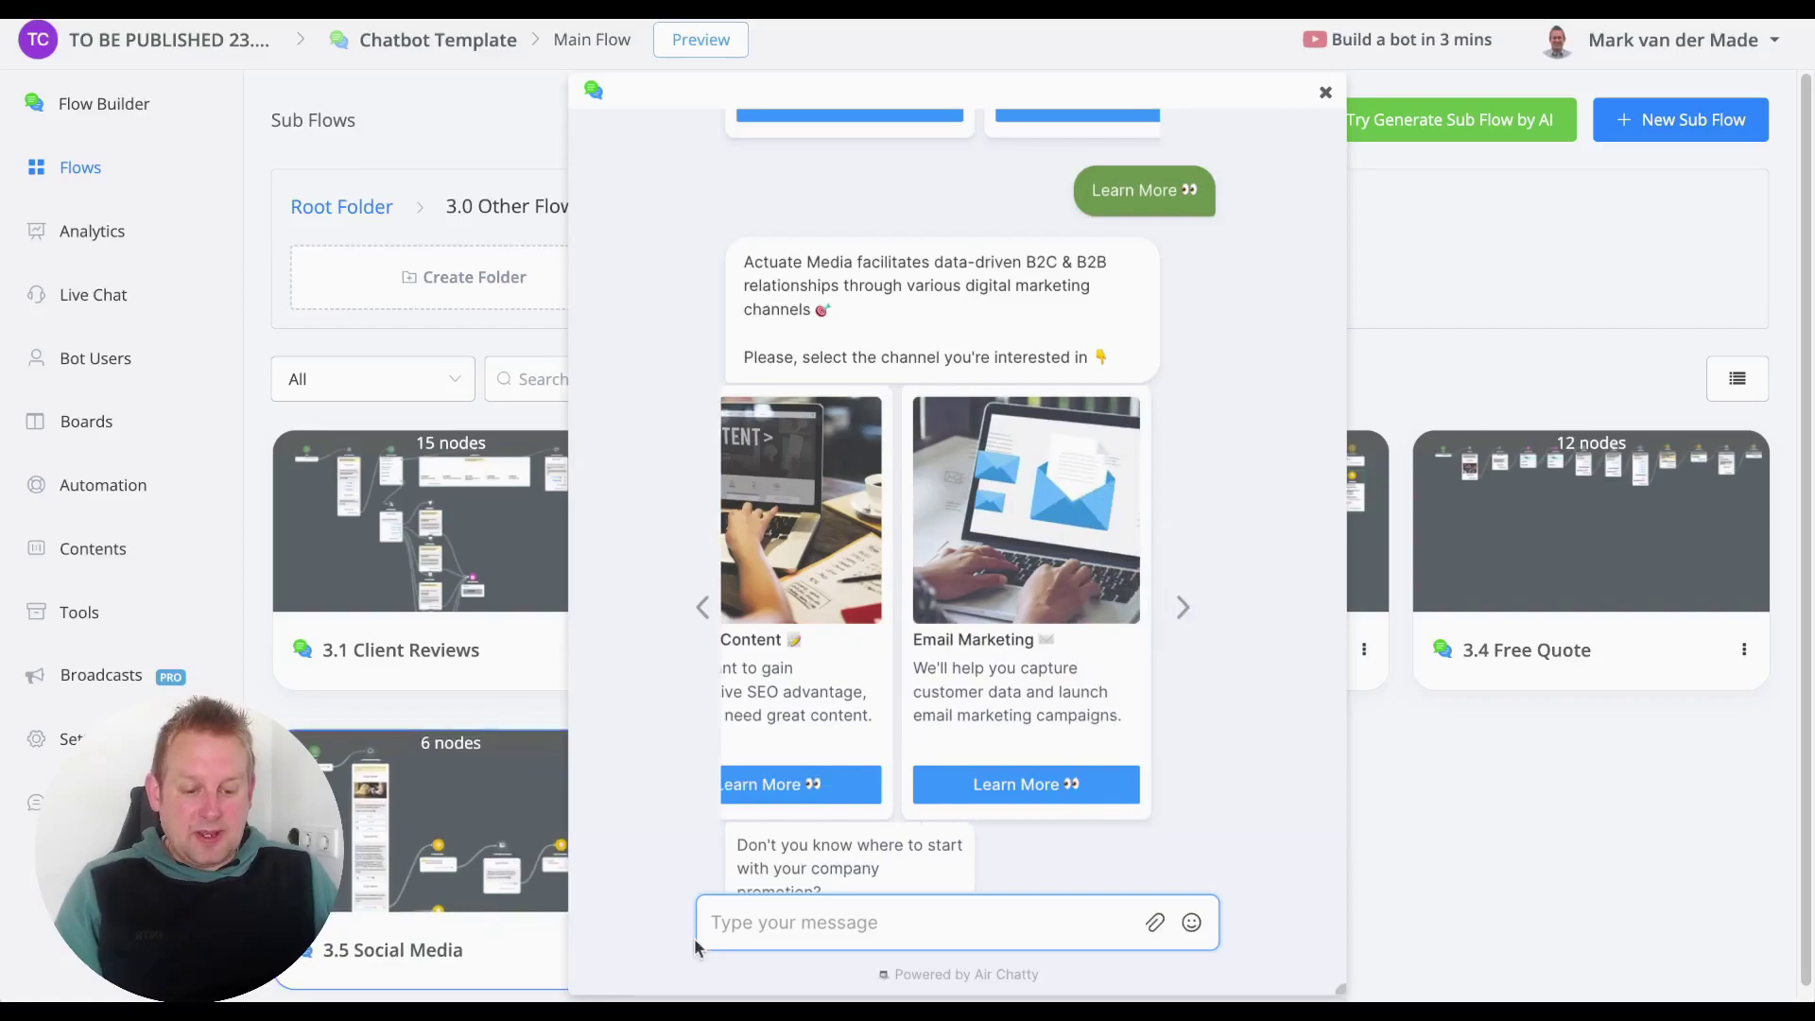
scroll(858, 760, "down", 3)
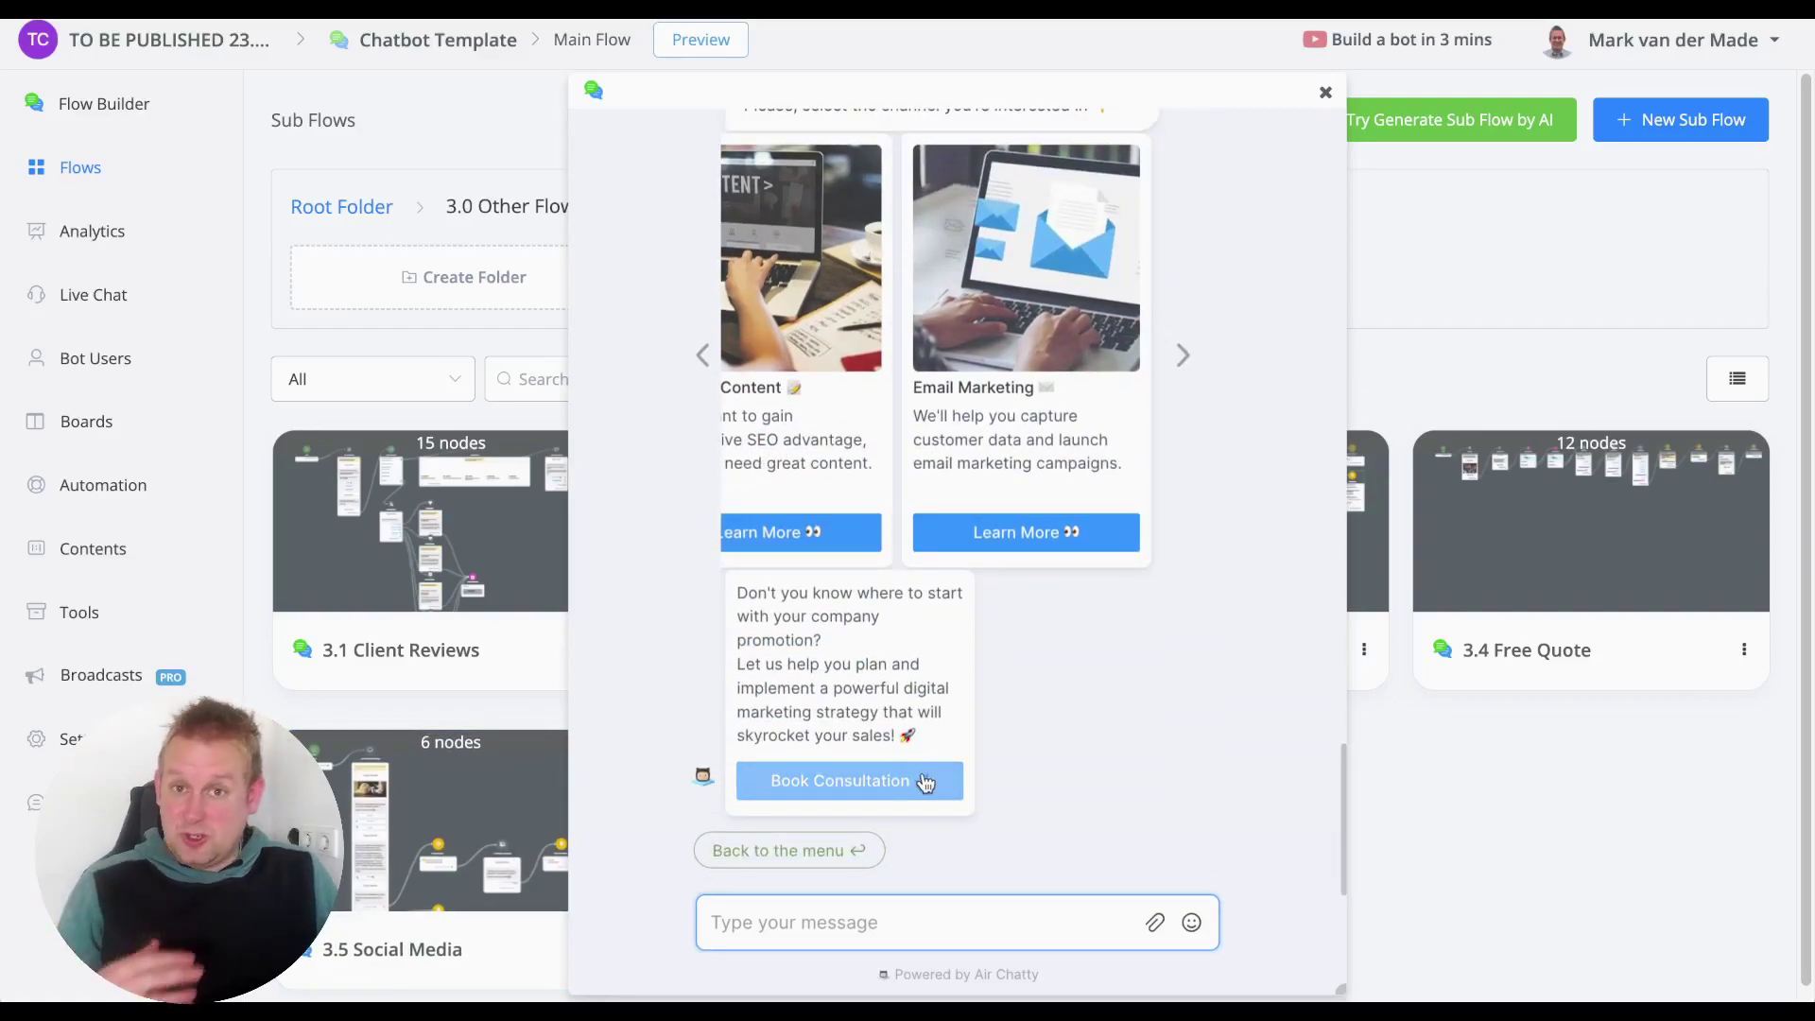
Step: Start booking a consultation, skipping the phone number and email questions
left_click(872, 781)
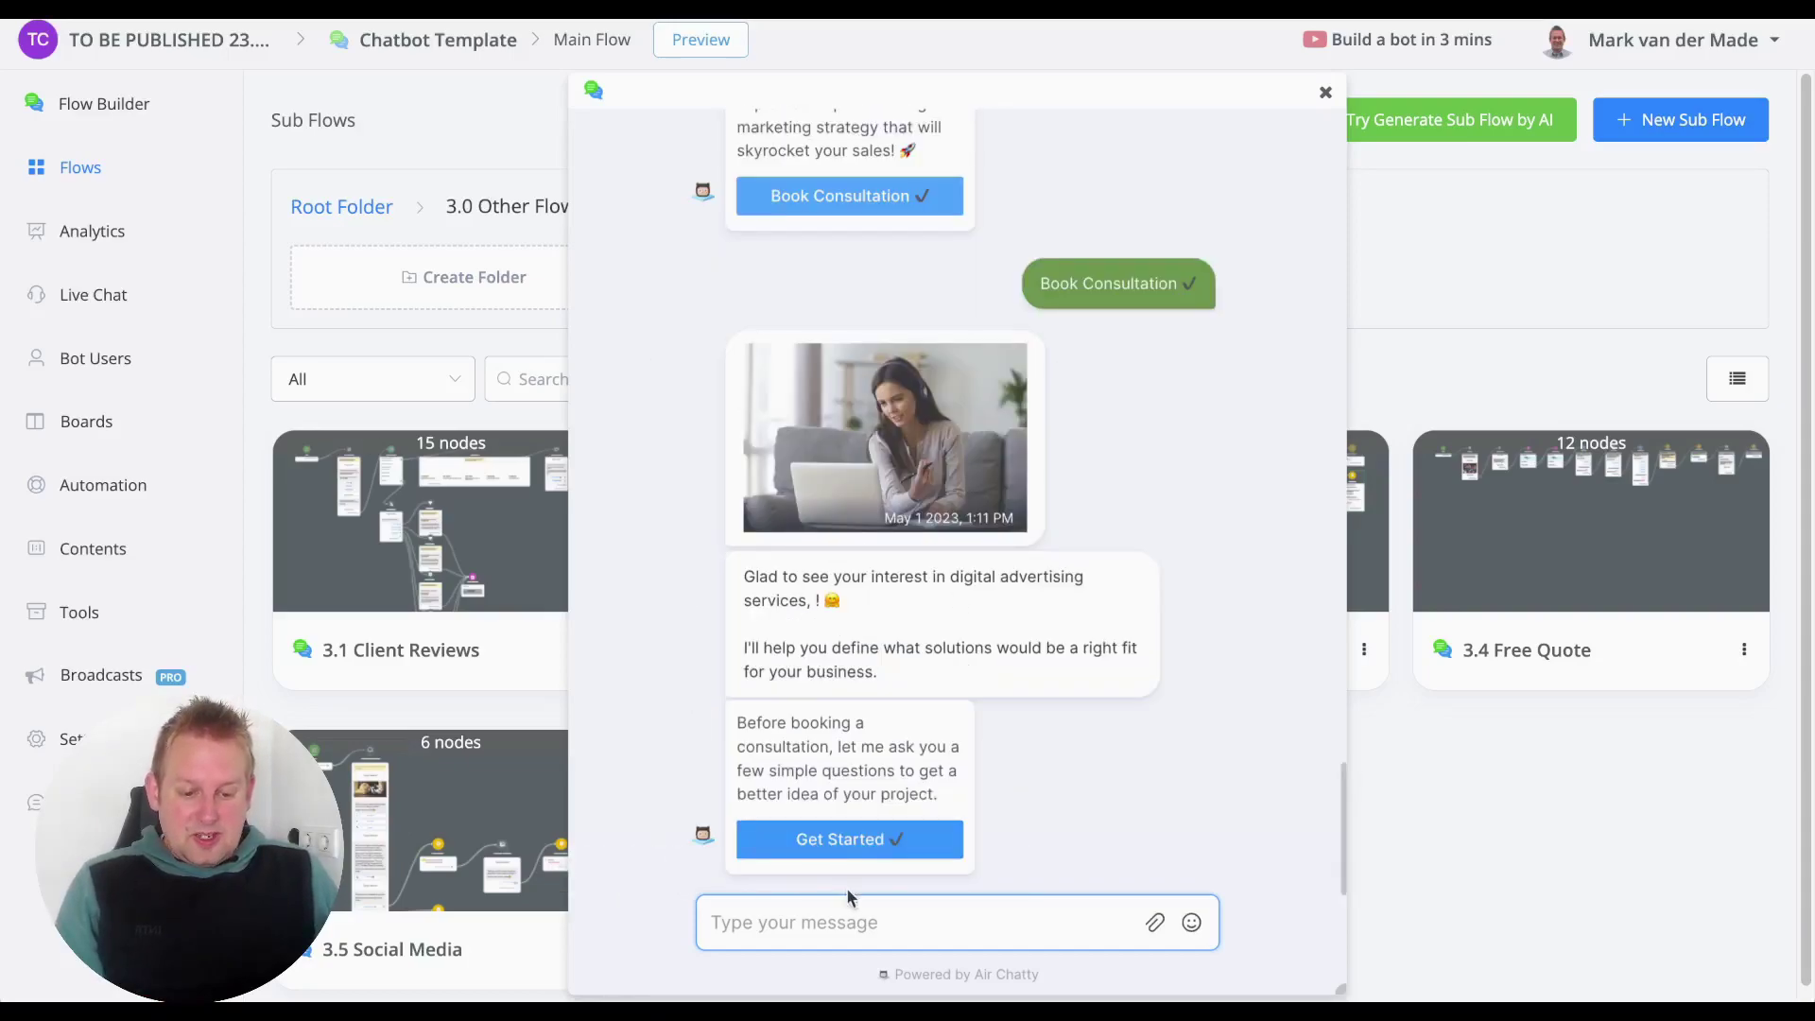
left_click(868, 839)
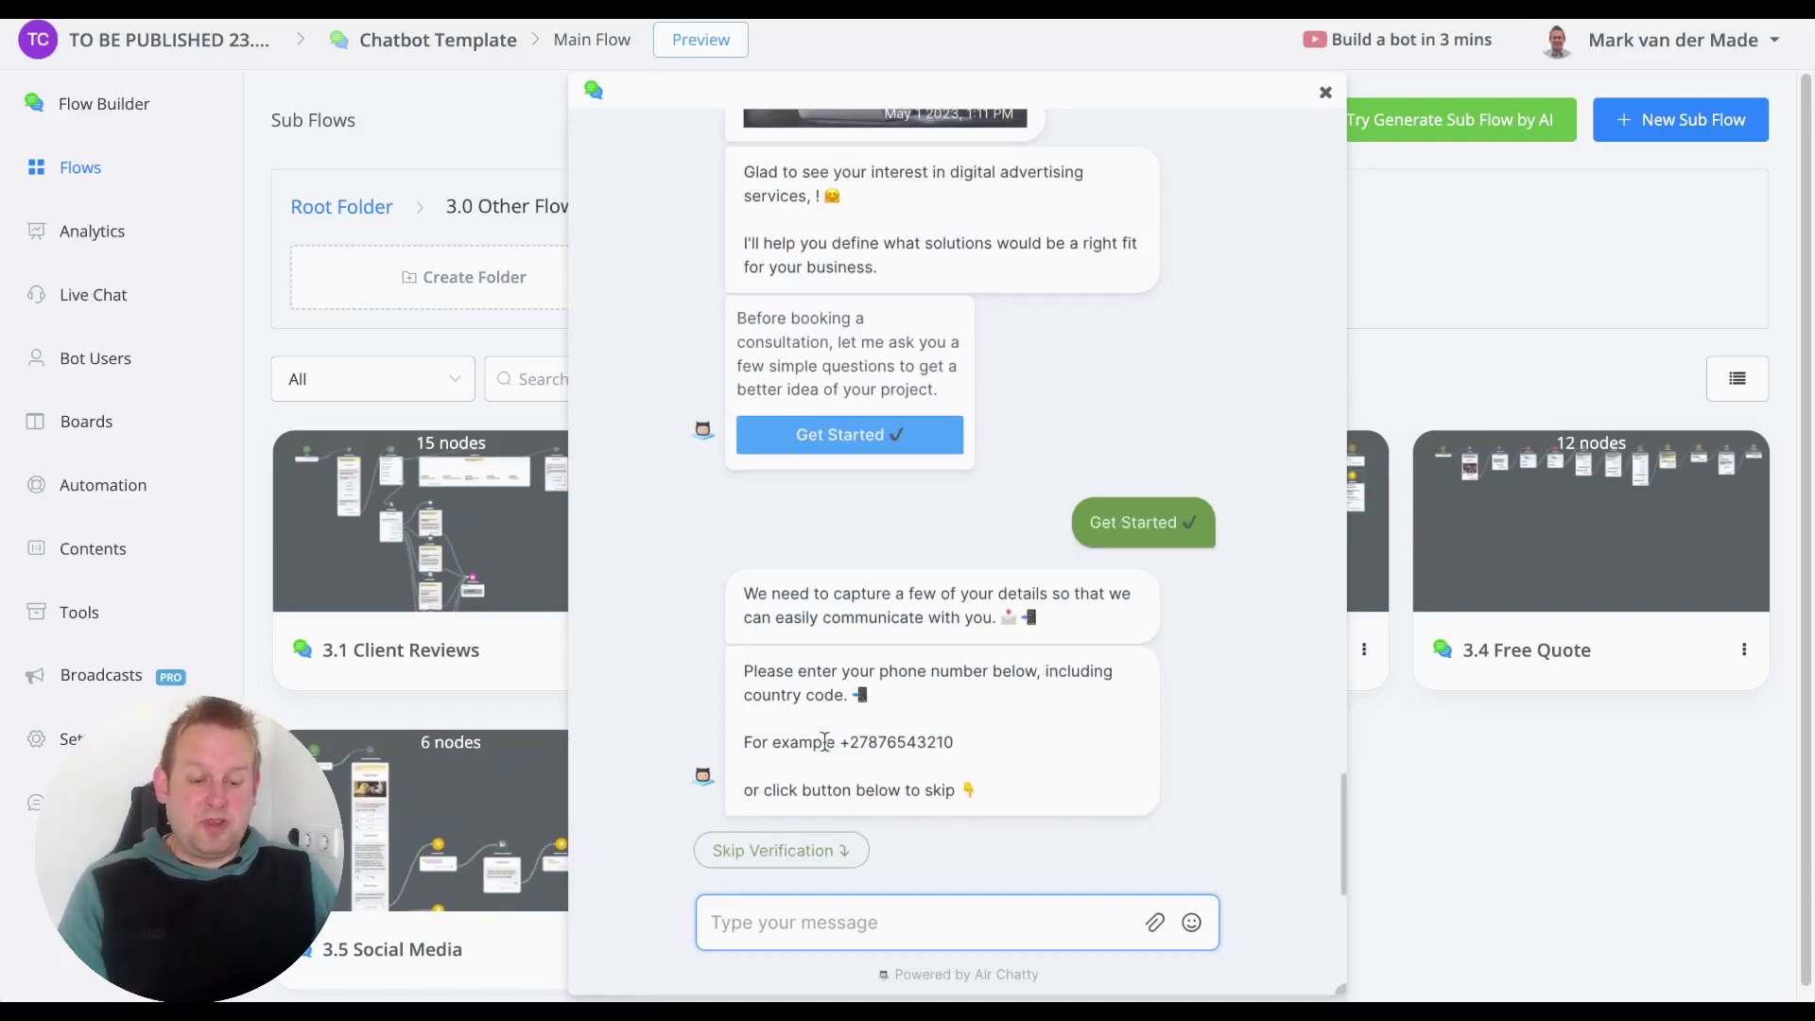
left_click(779, 850)
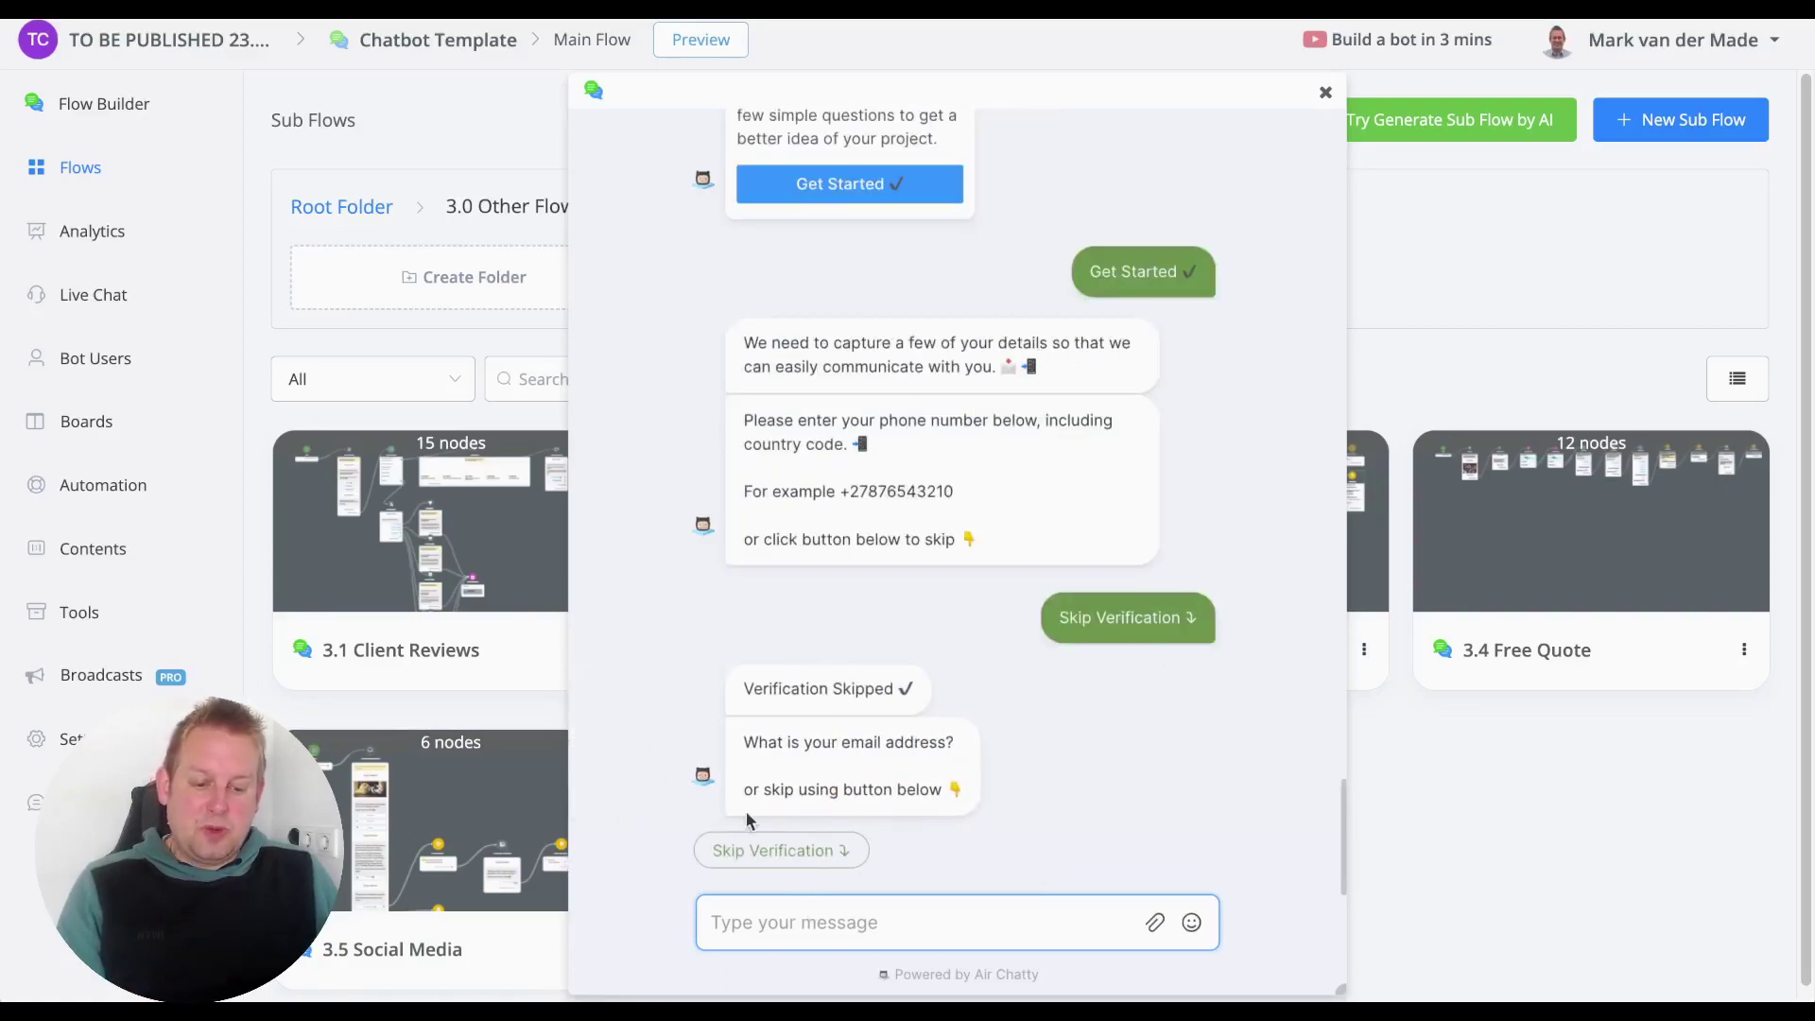
left_click(777, 850)
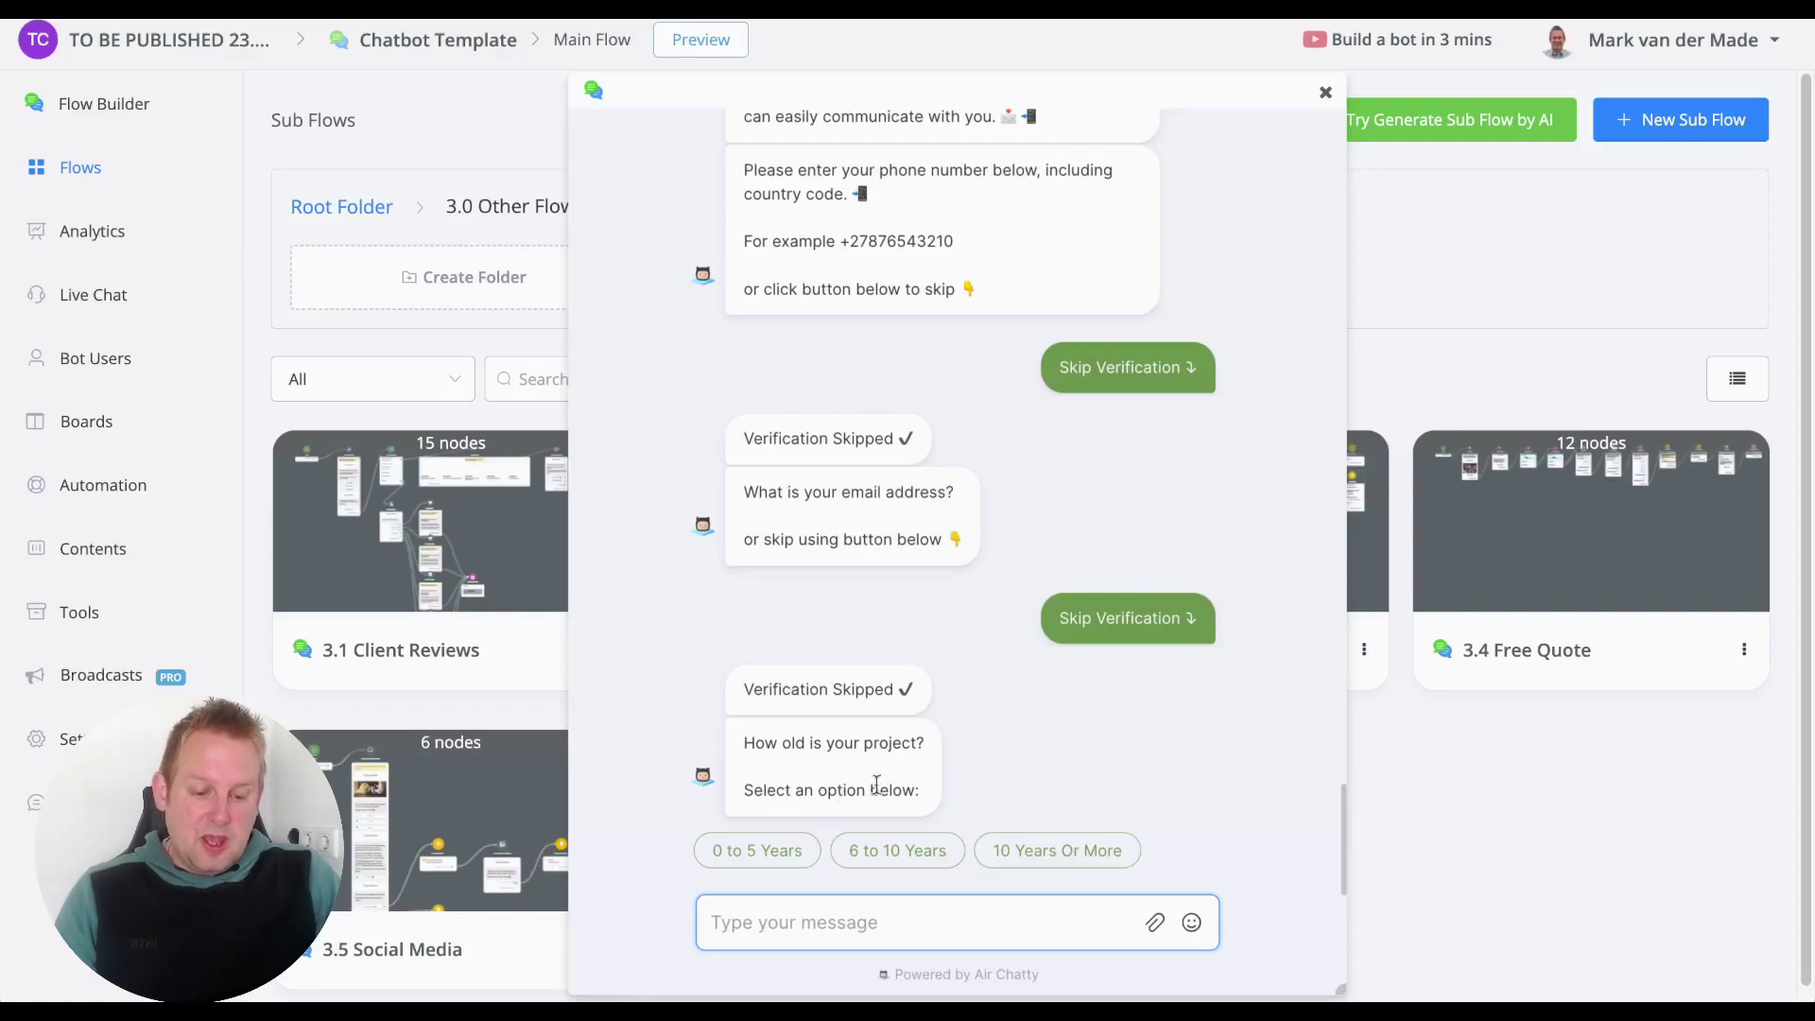
Step: Answer 0 to 5 Years, Less Than 1 000 customers, and Construction, Civil as industry
left_click(721, 858)
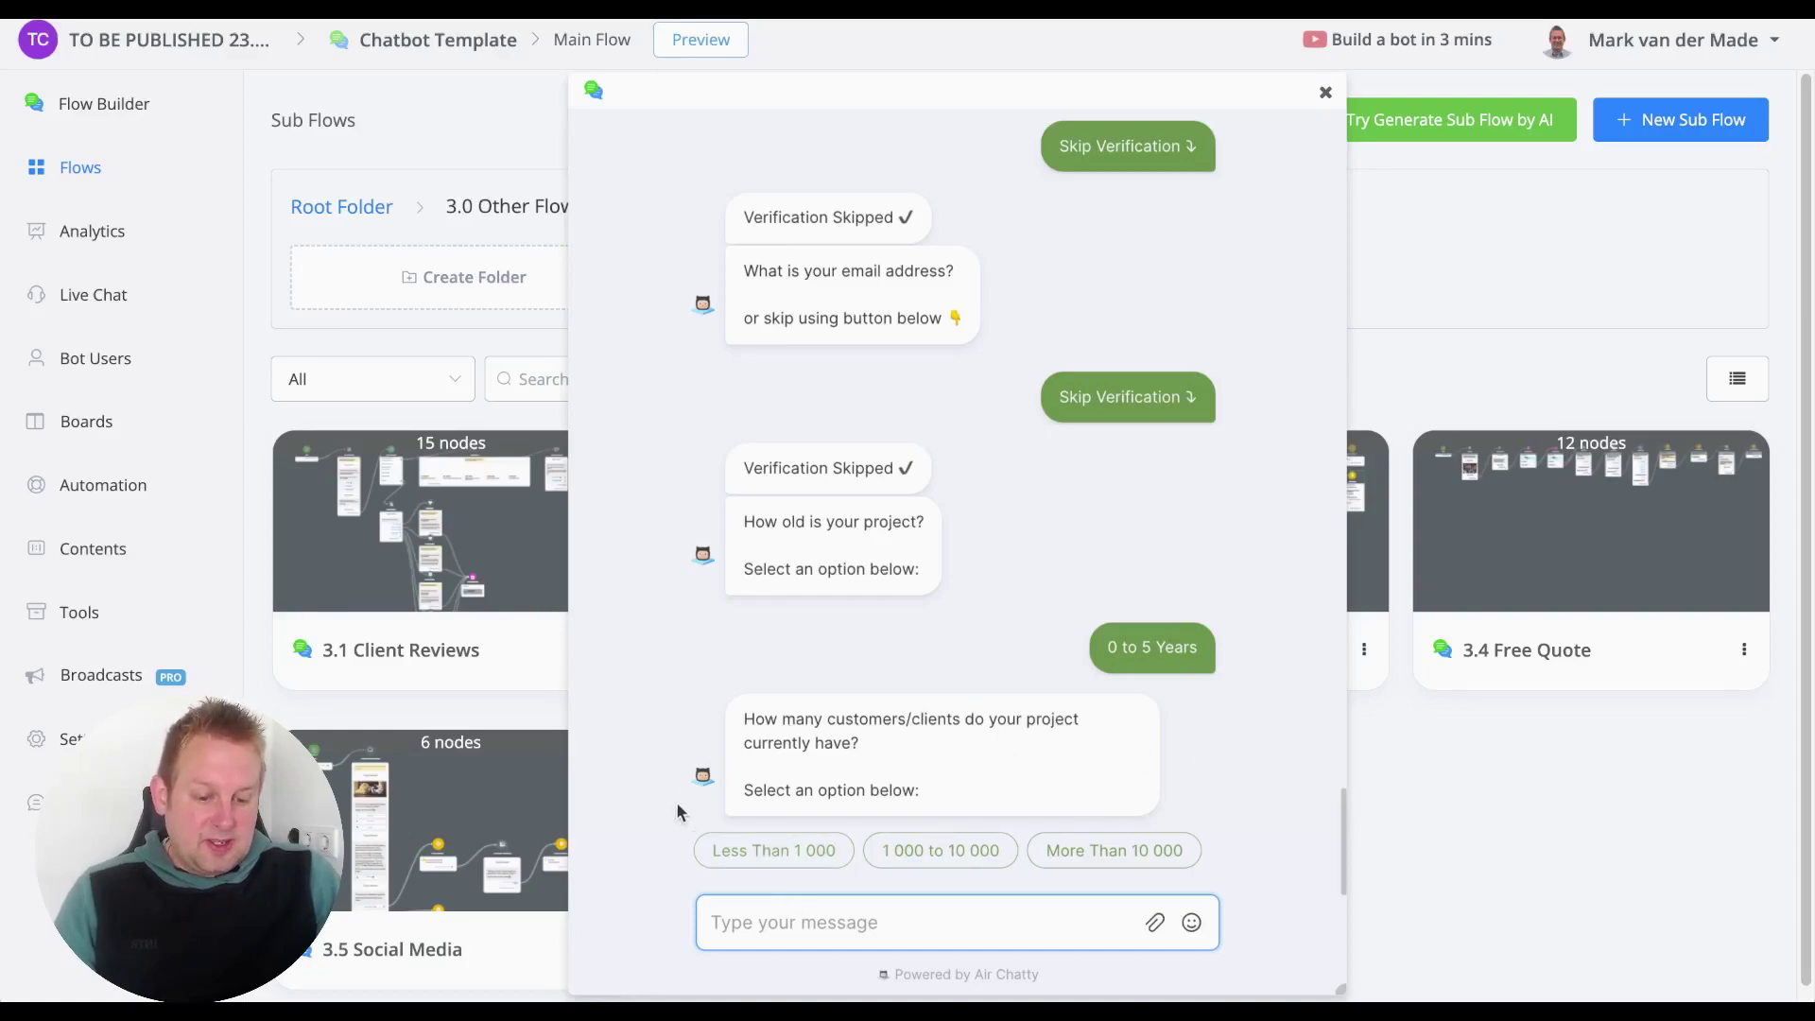
left_click(757, 854)
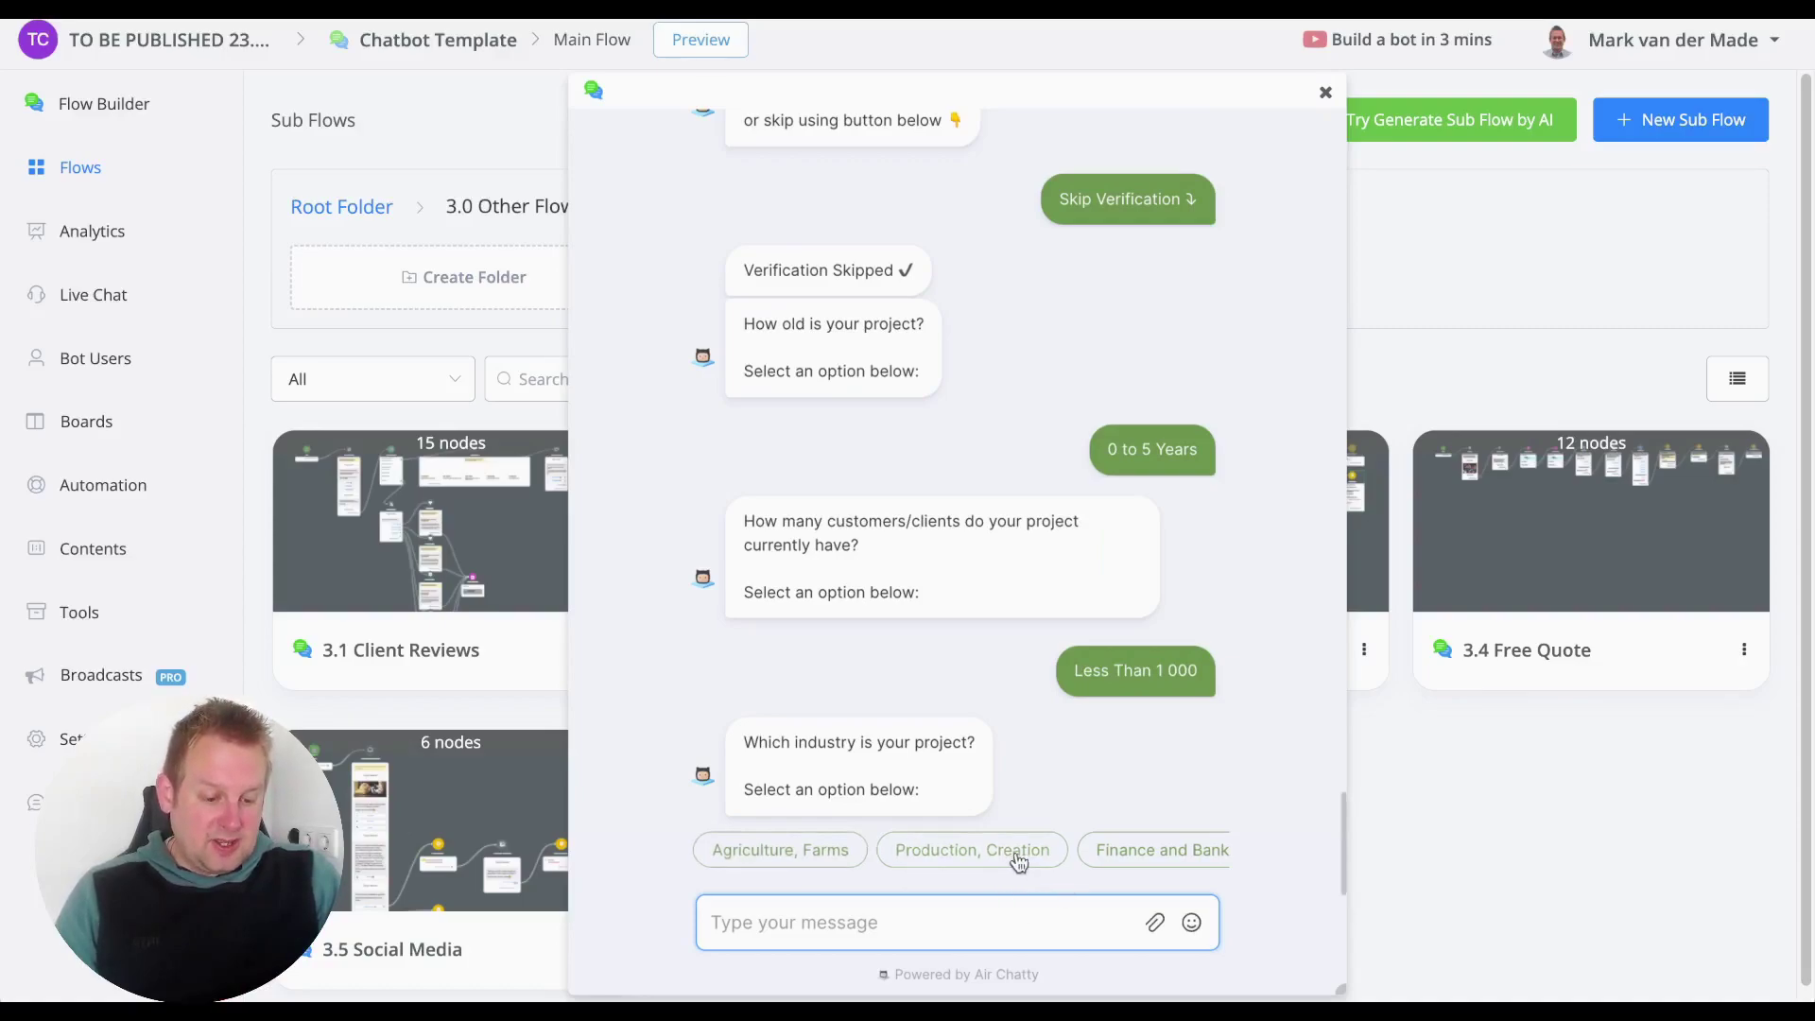
left_click_drag(1017, 854, 815, 847)
left_click_drag(1132, 844, 839, 848)
left_click(845, 844)
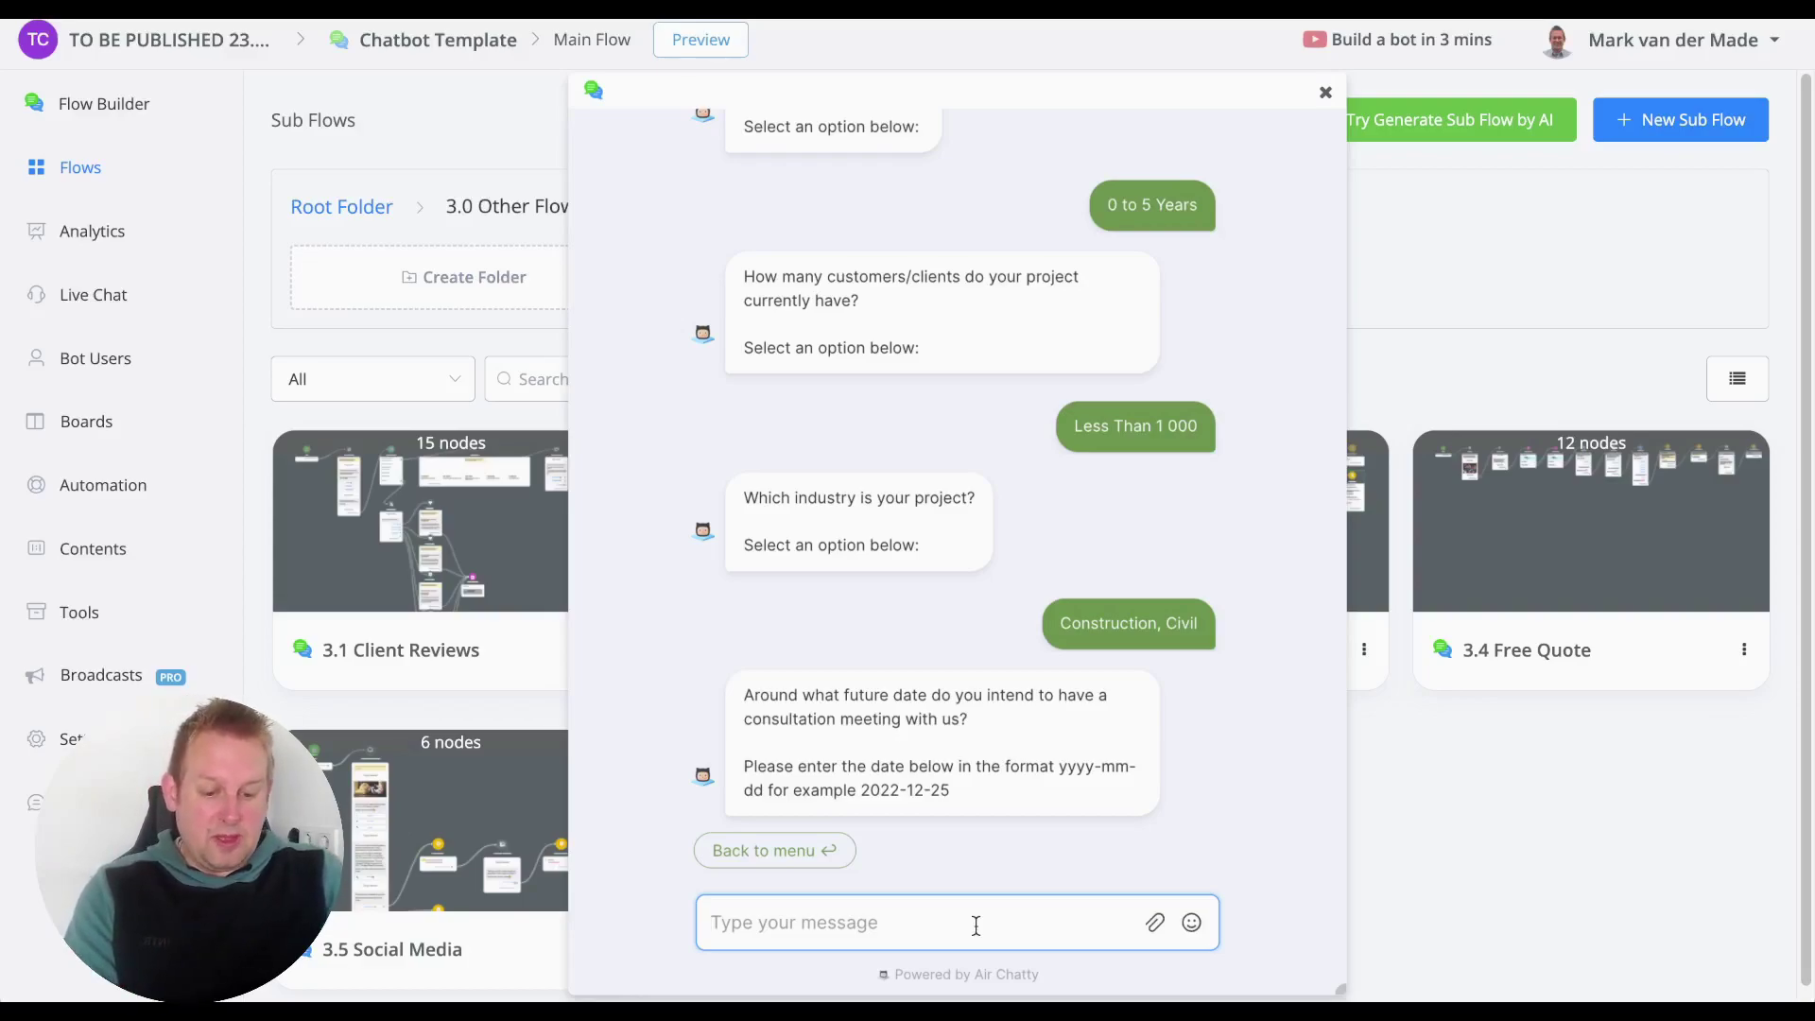
Step: Send meeting date 2023-05-03 and time 1400, resending after a mistyped 14000
type("2023")
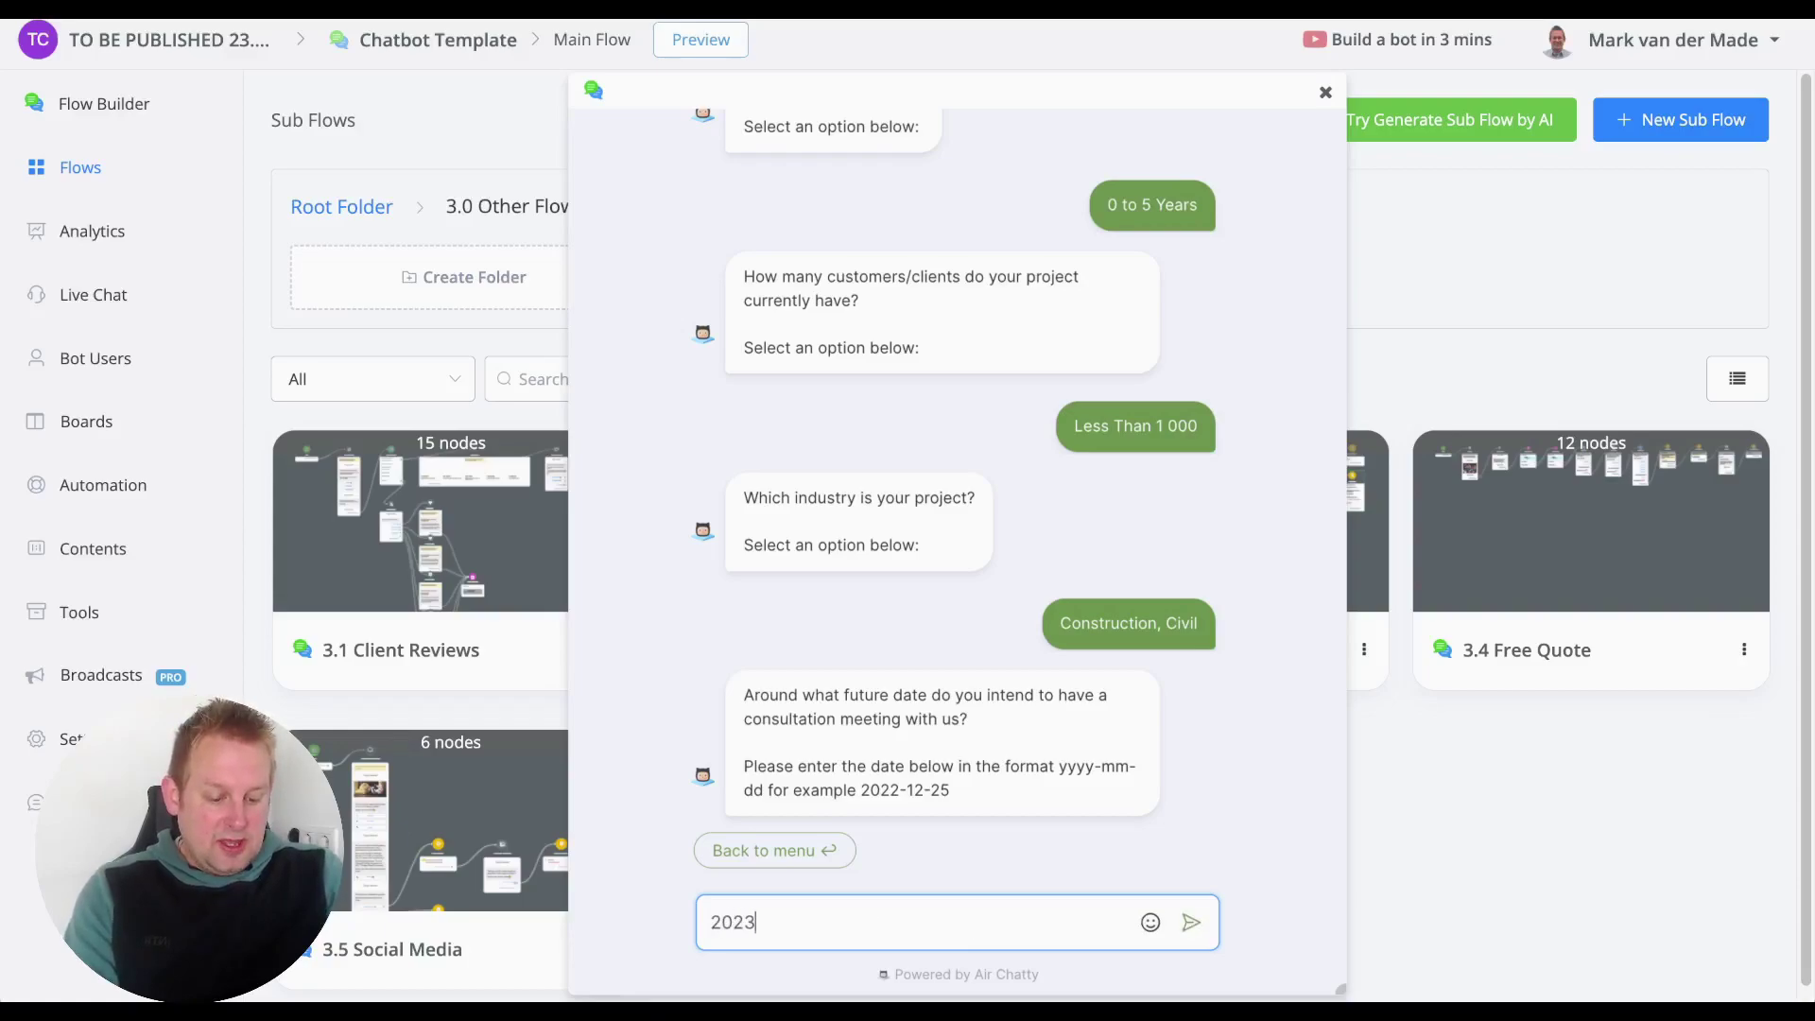
type("-")
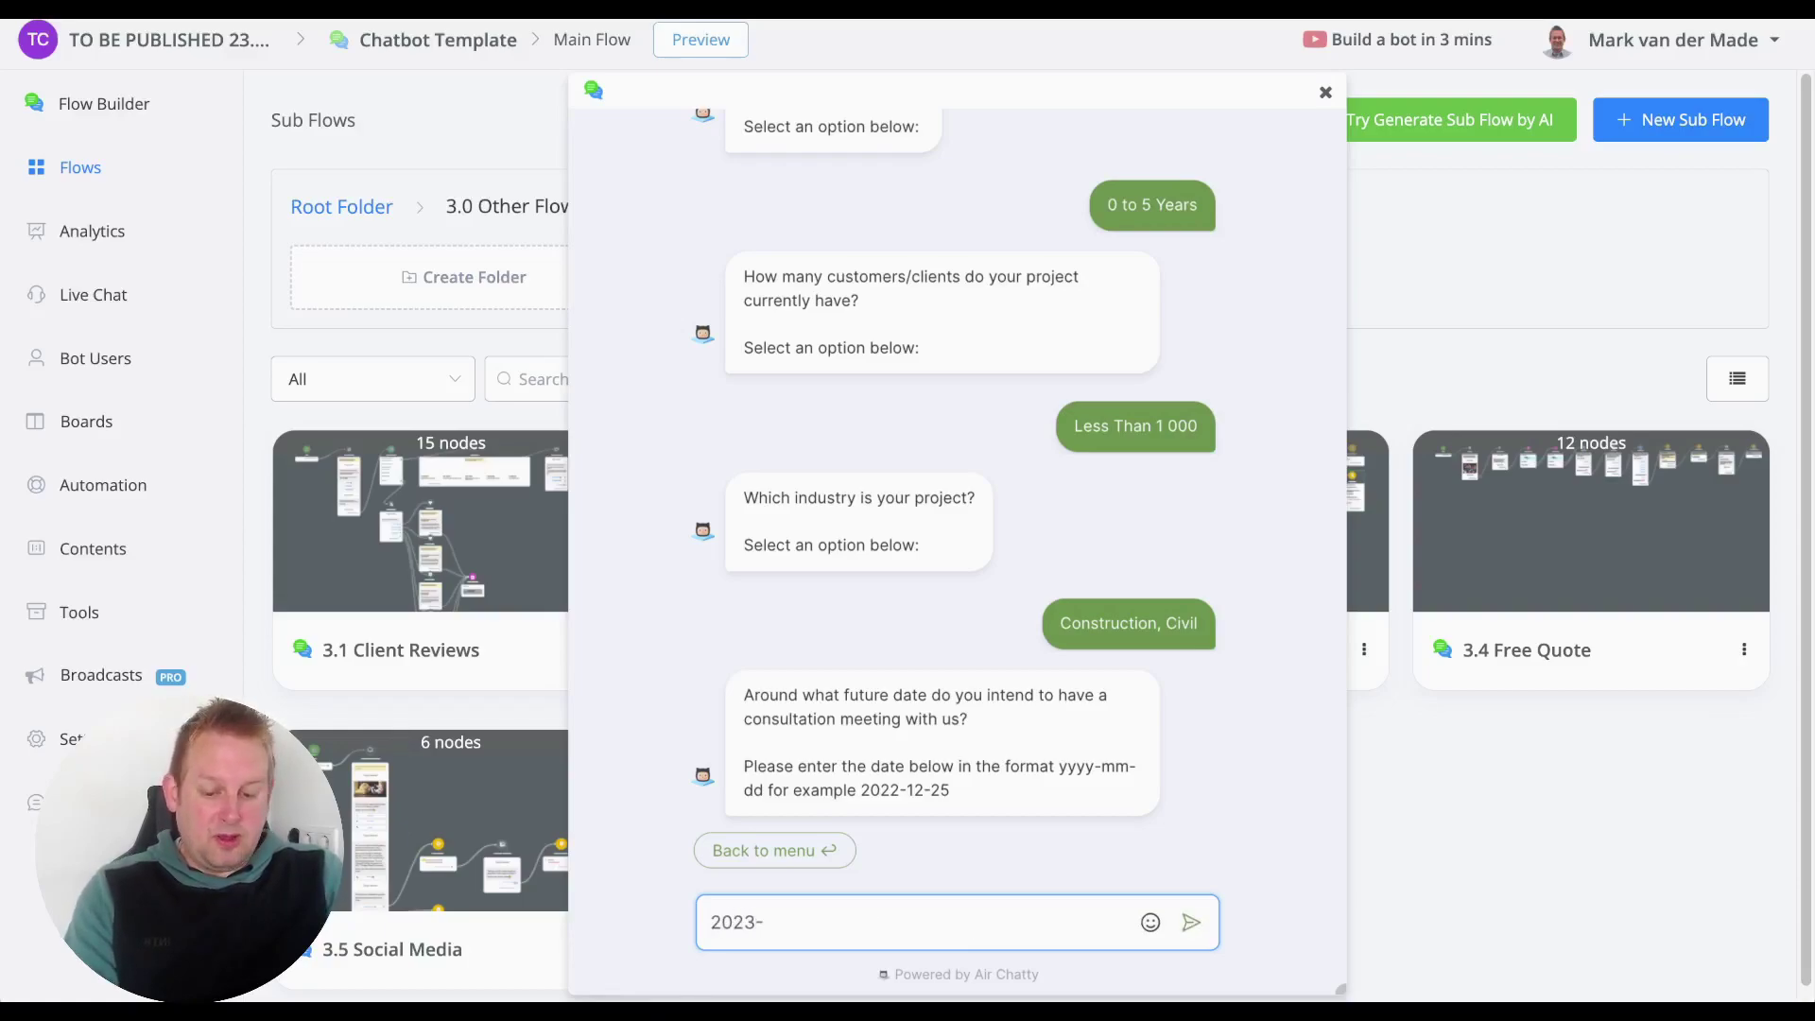
type("05-")
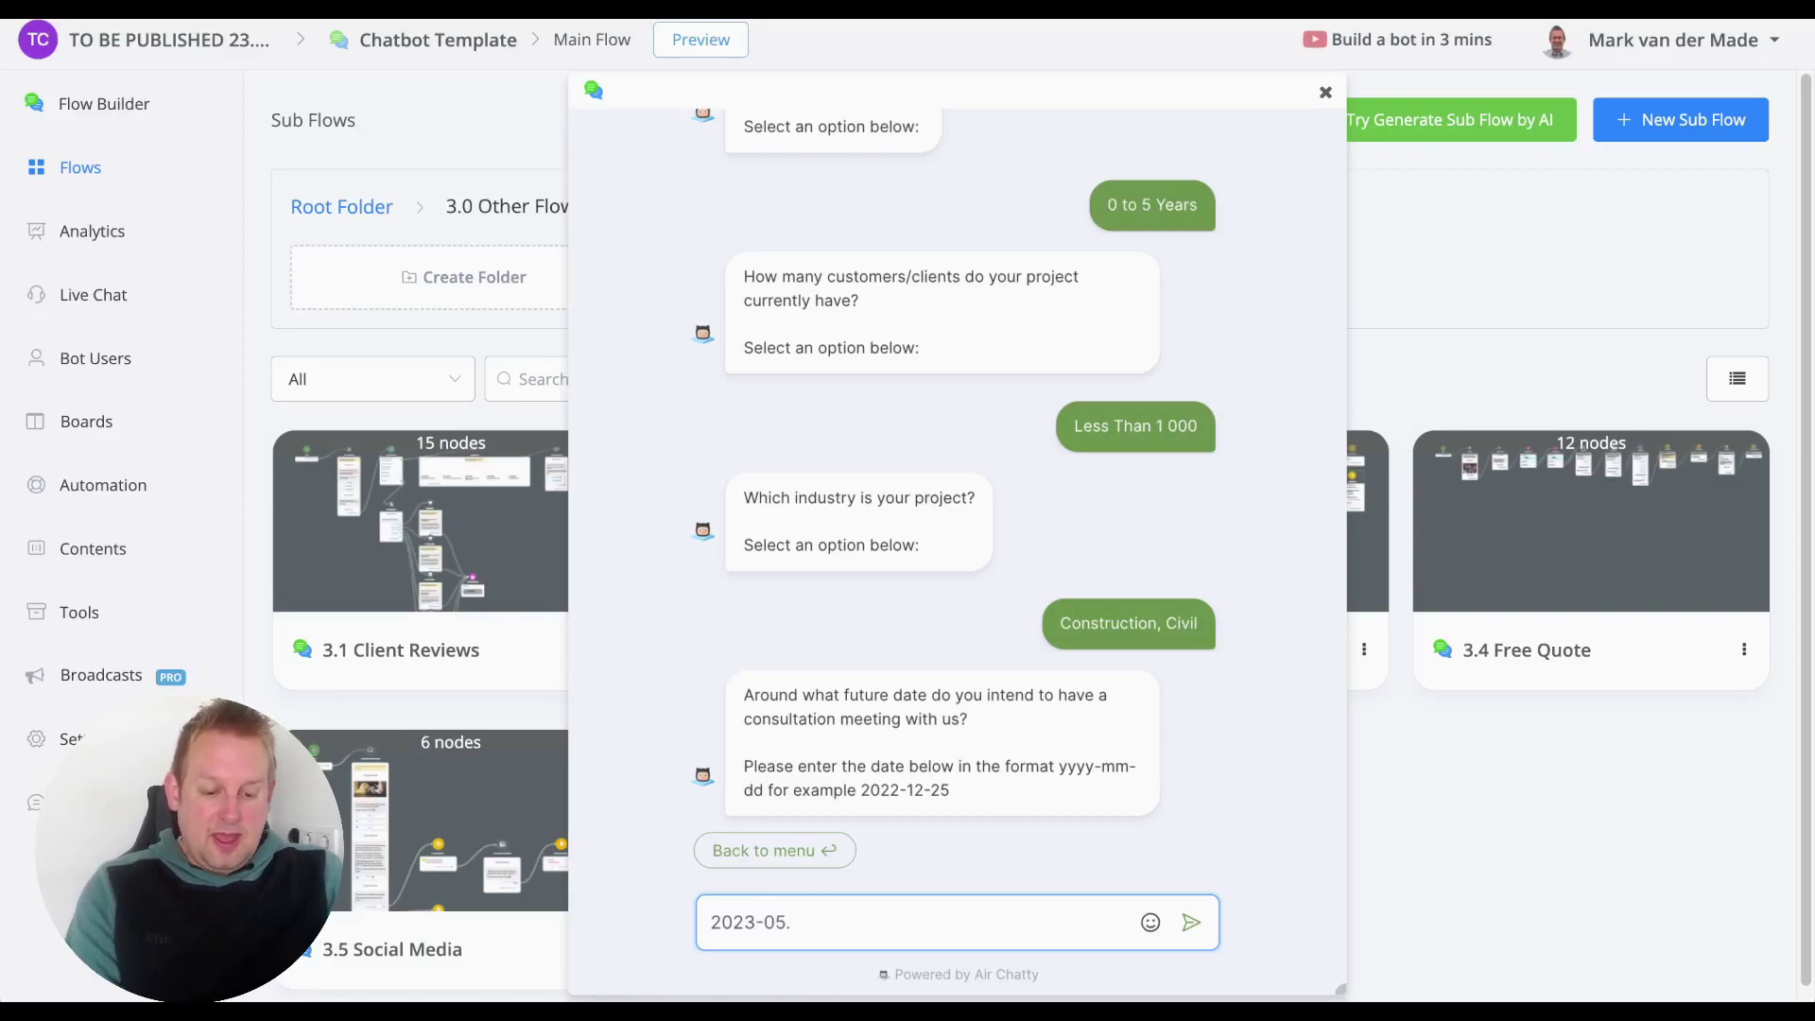
type("03")
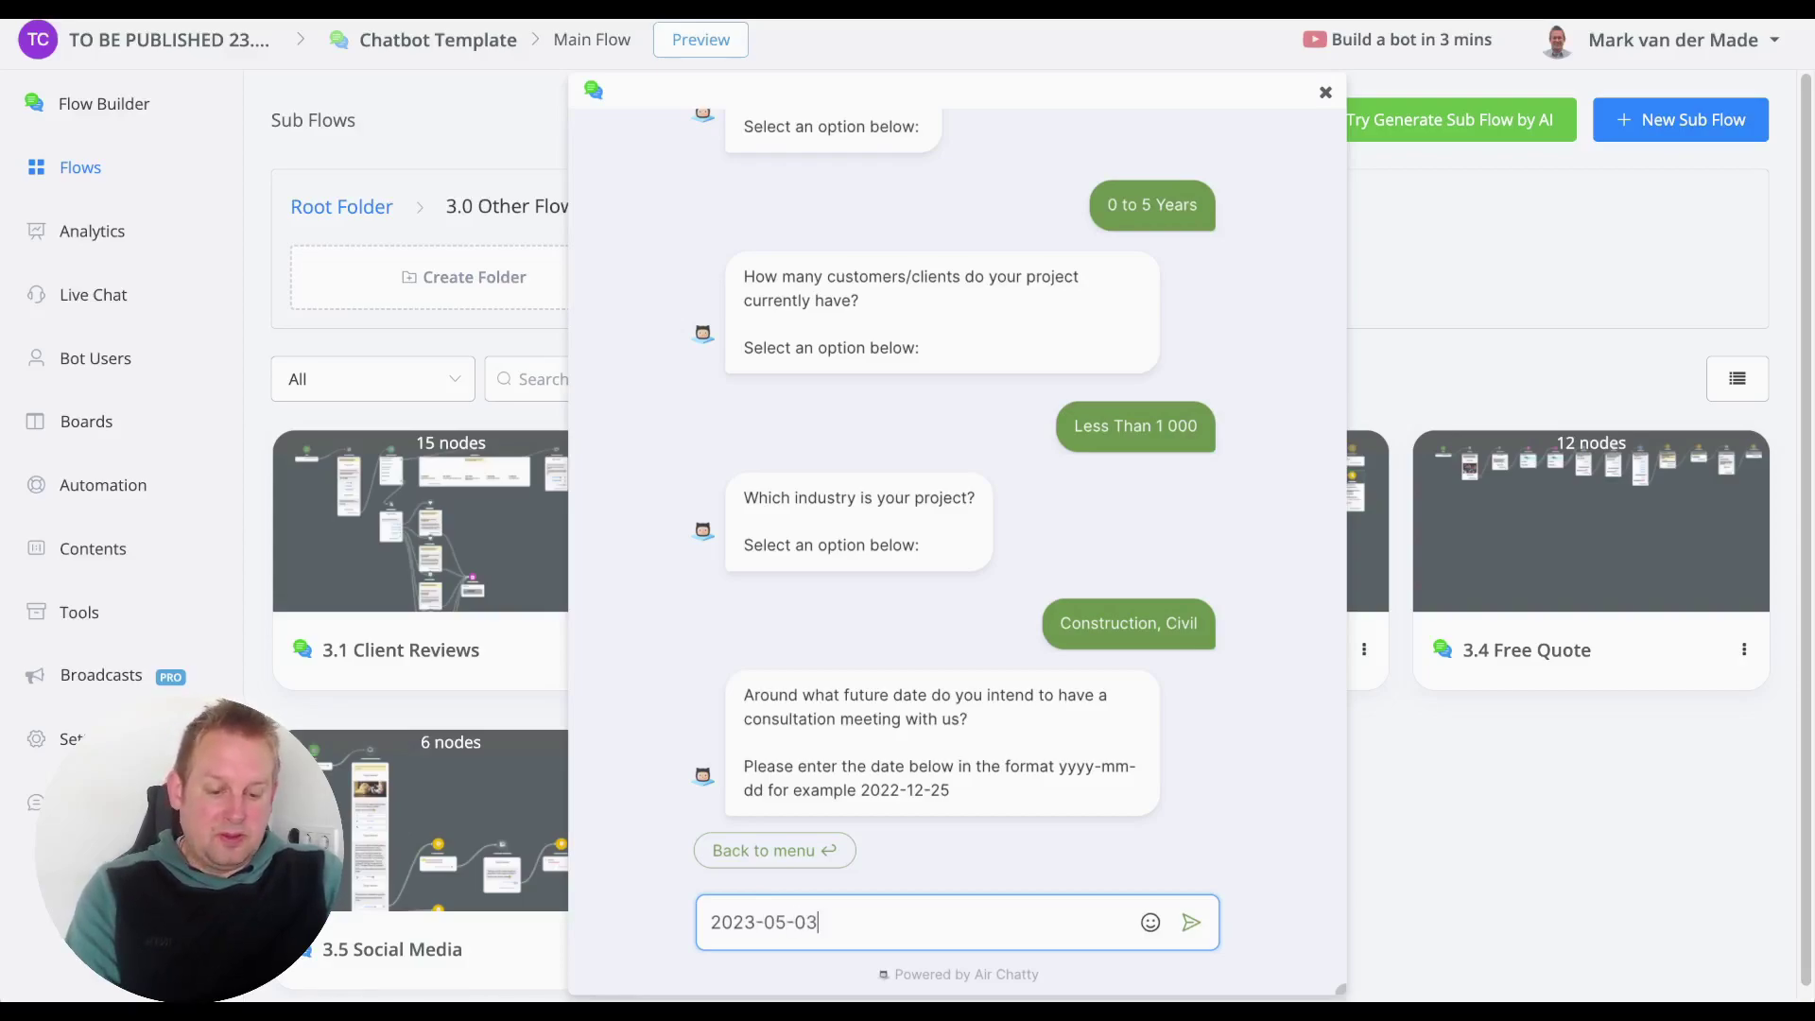
key("Return")
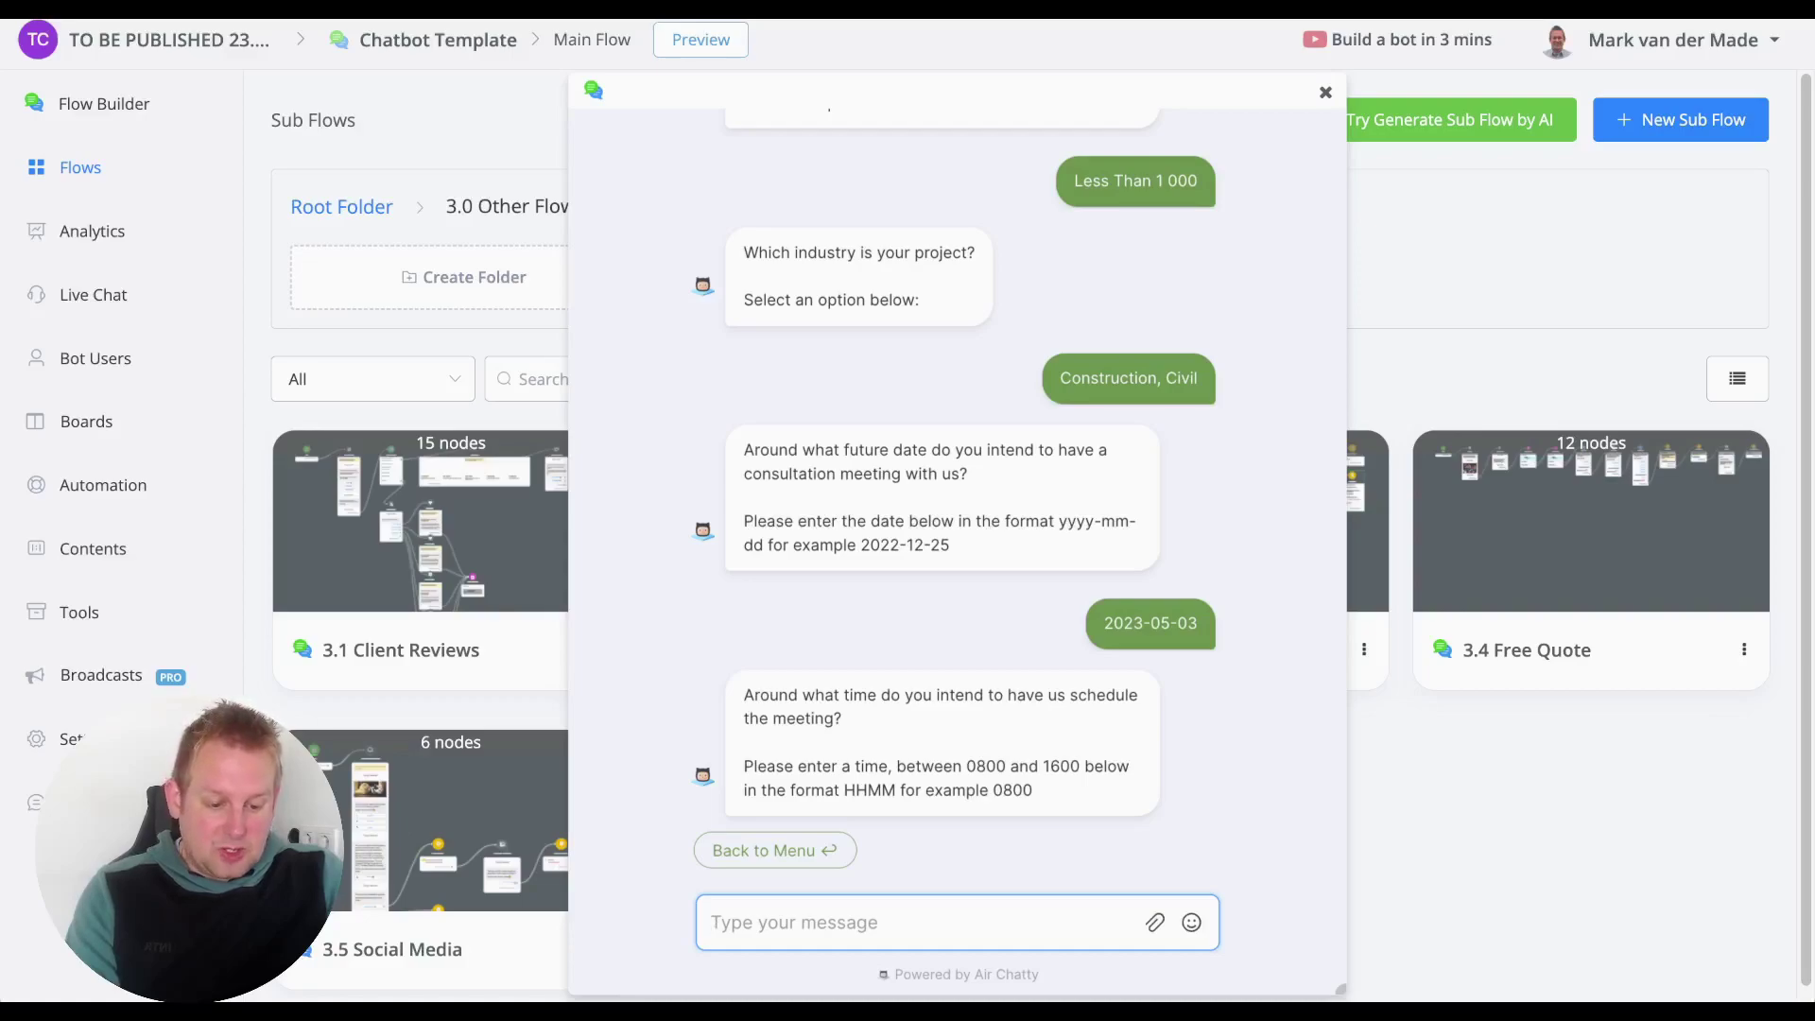
type("14000")
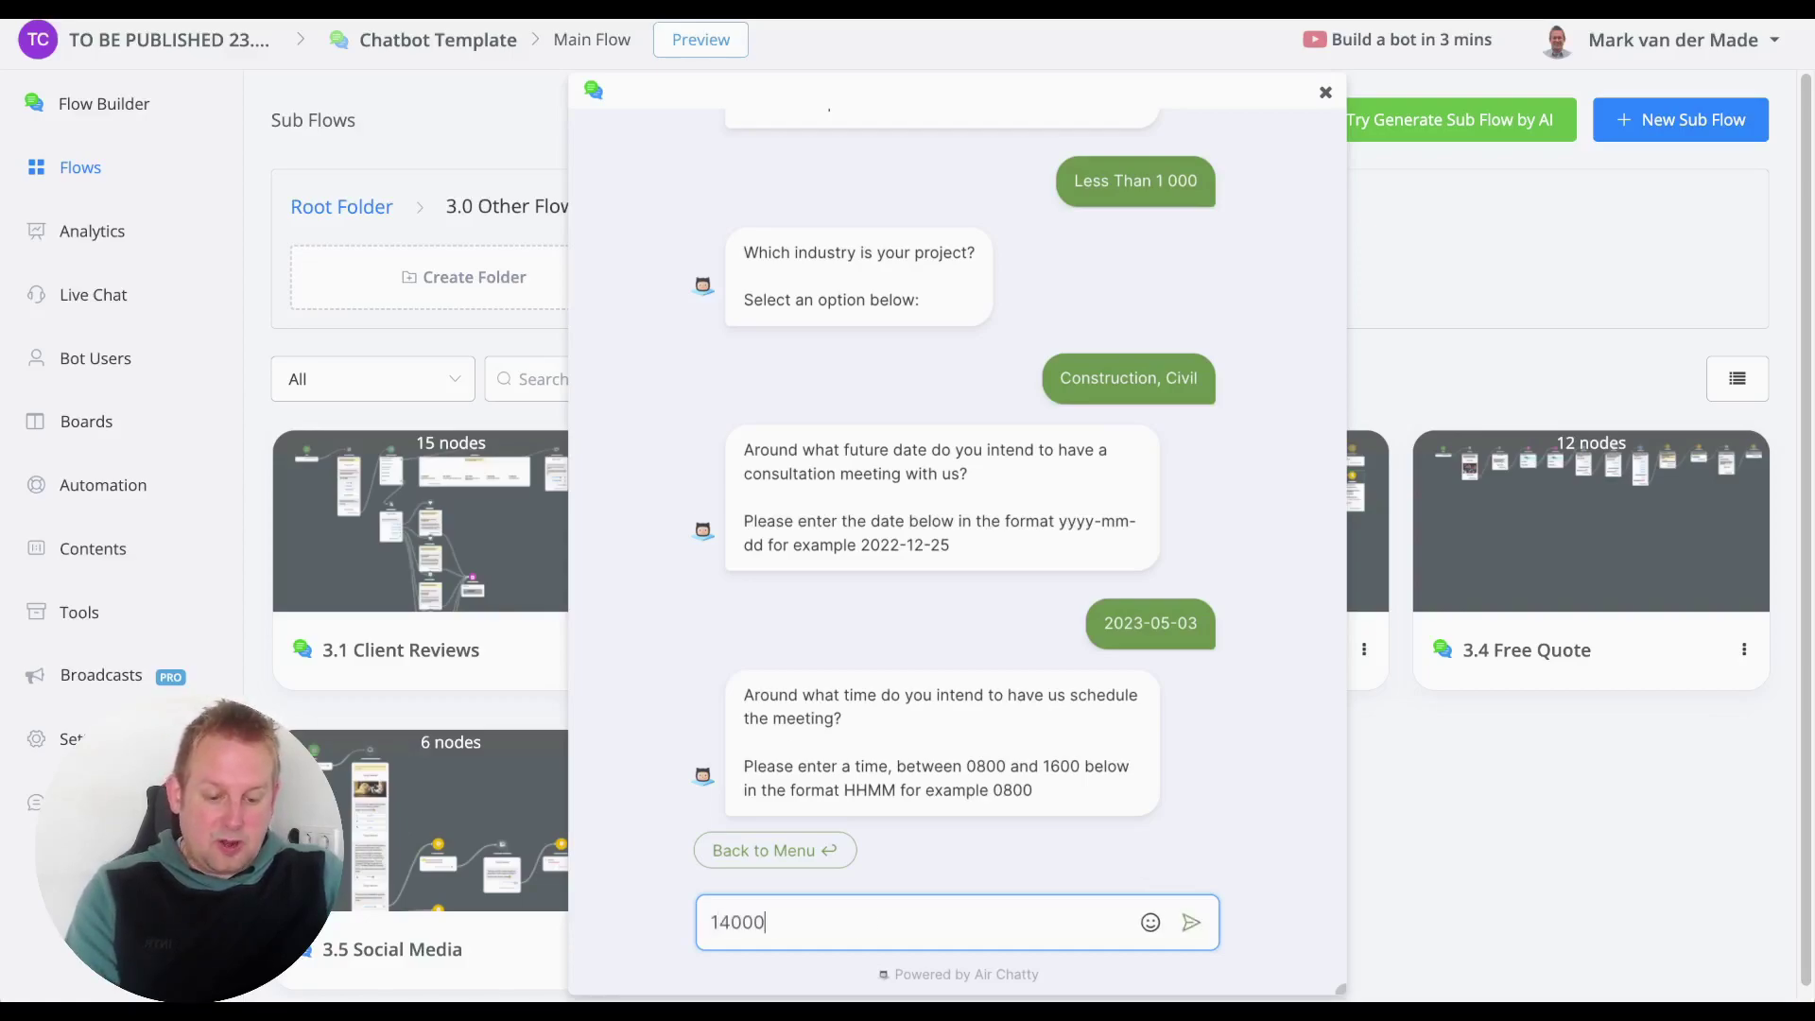
key("Return")
type("1400")
key("Return")
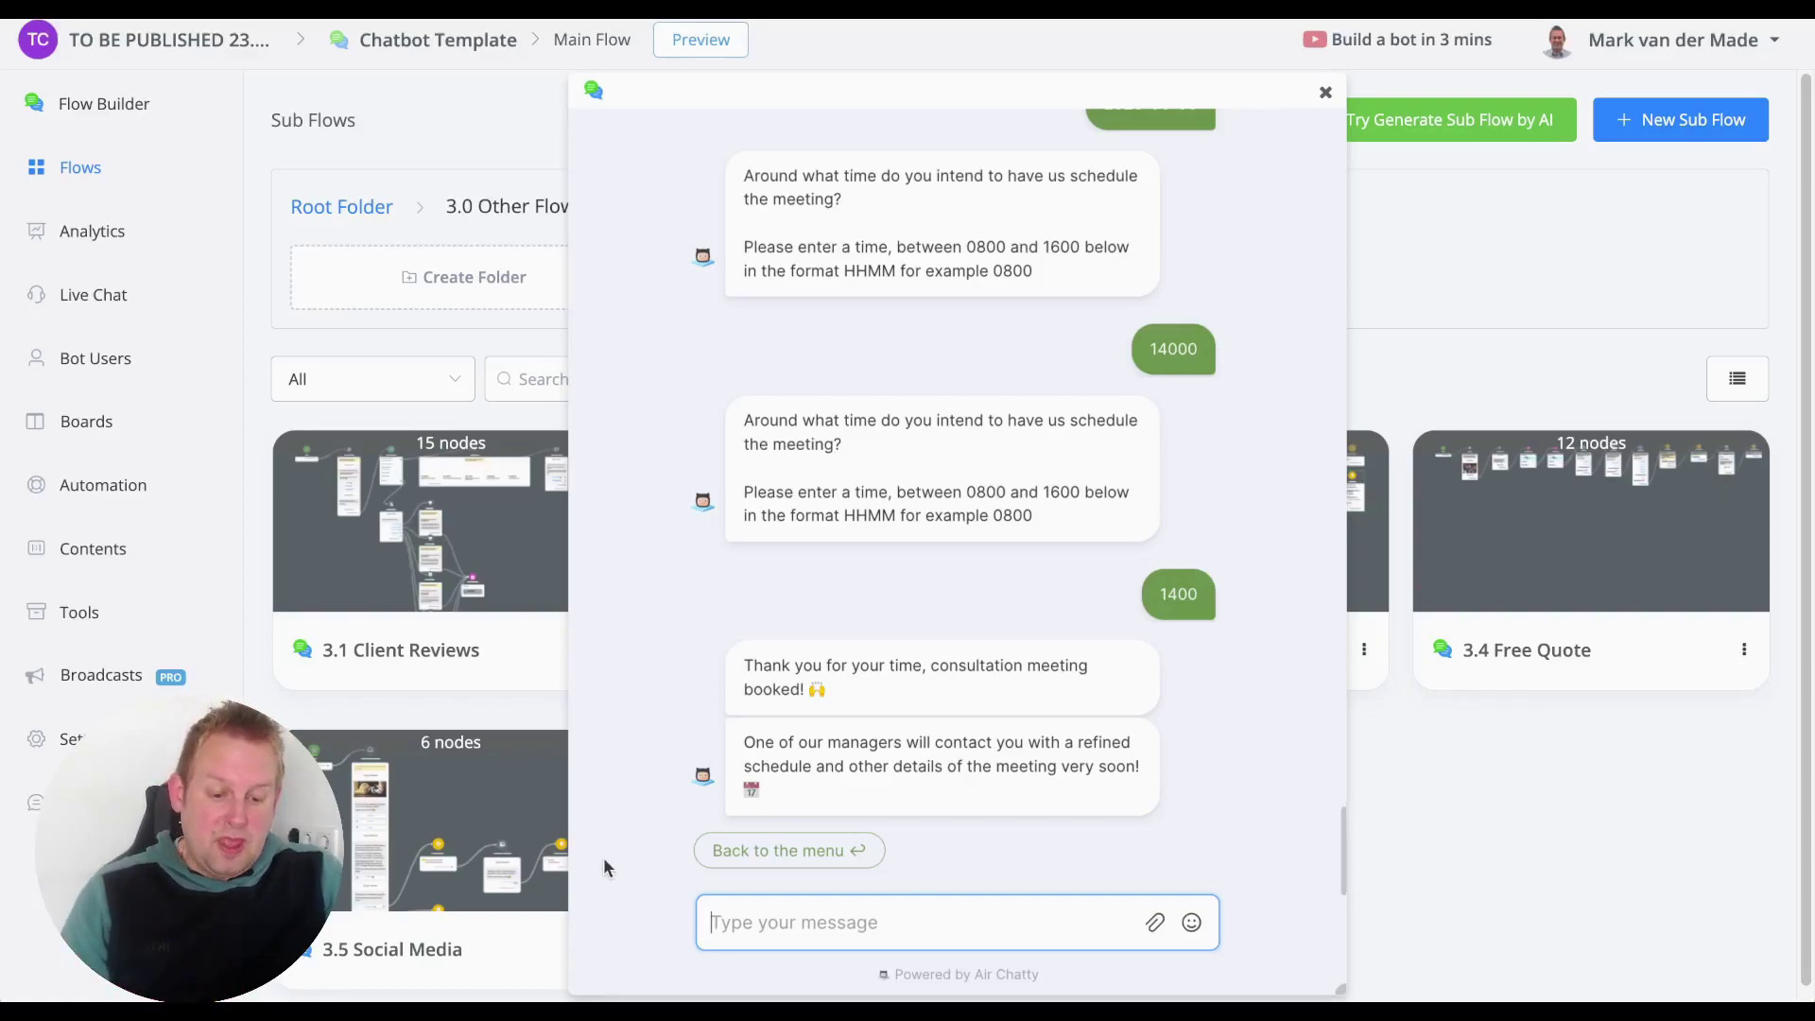
Step: Go back to the main menu, page the topic cards to Careers, and choose Live Chat
left_click(763, 851)
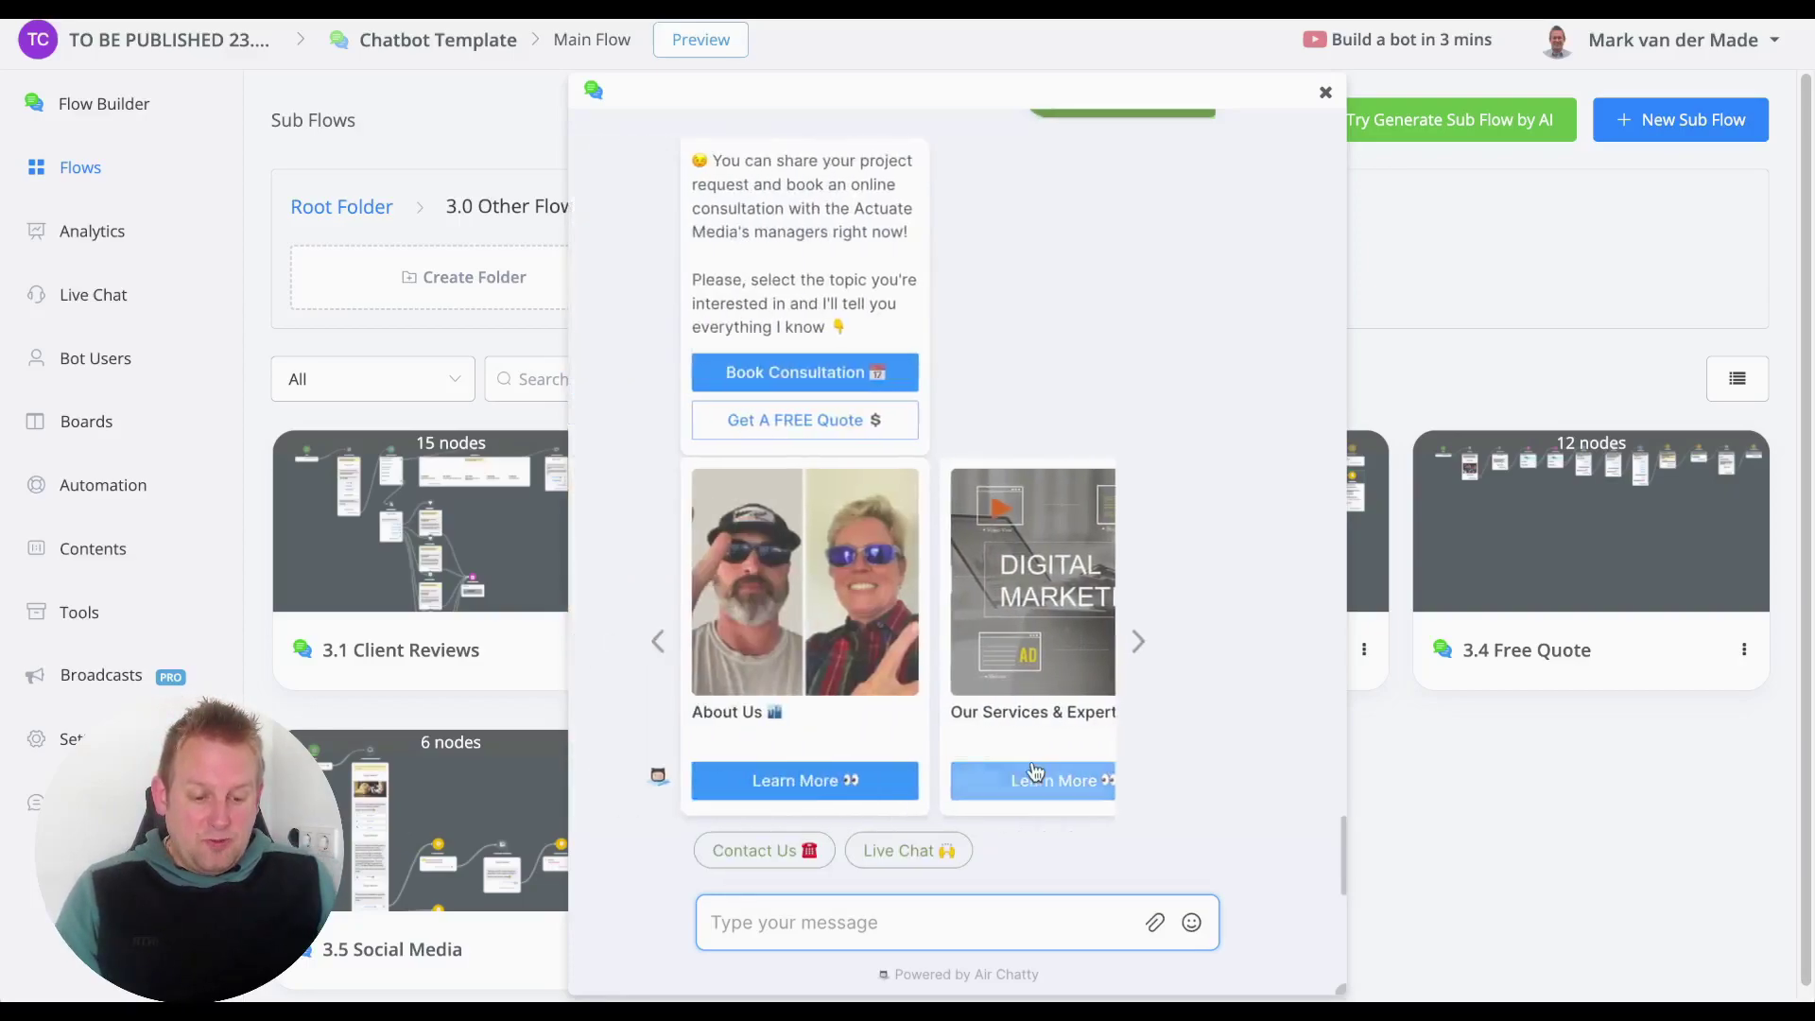
left_click(1181, 645)
left_click(1181, 645)
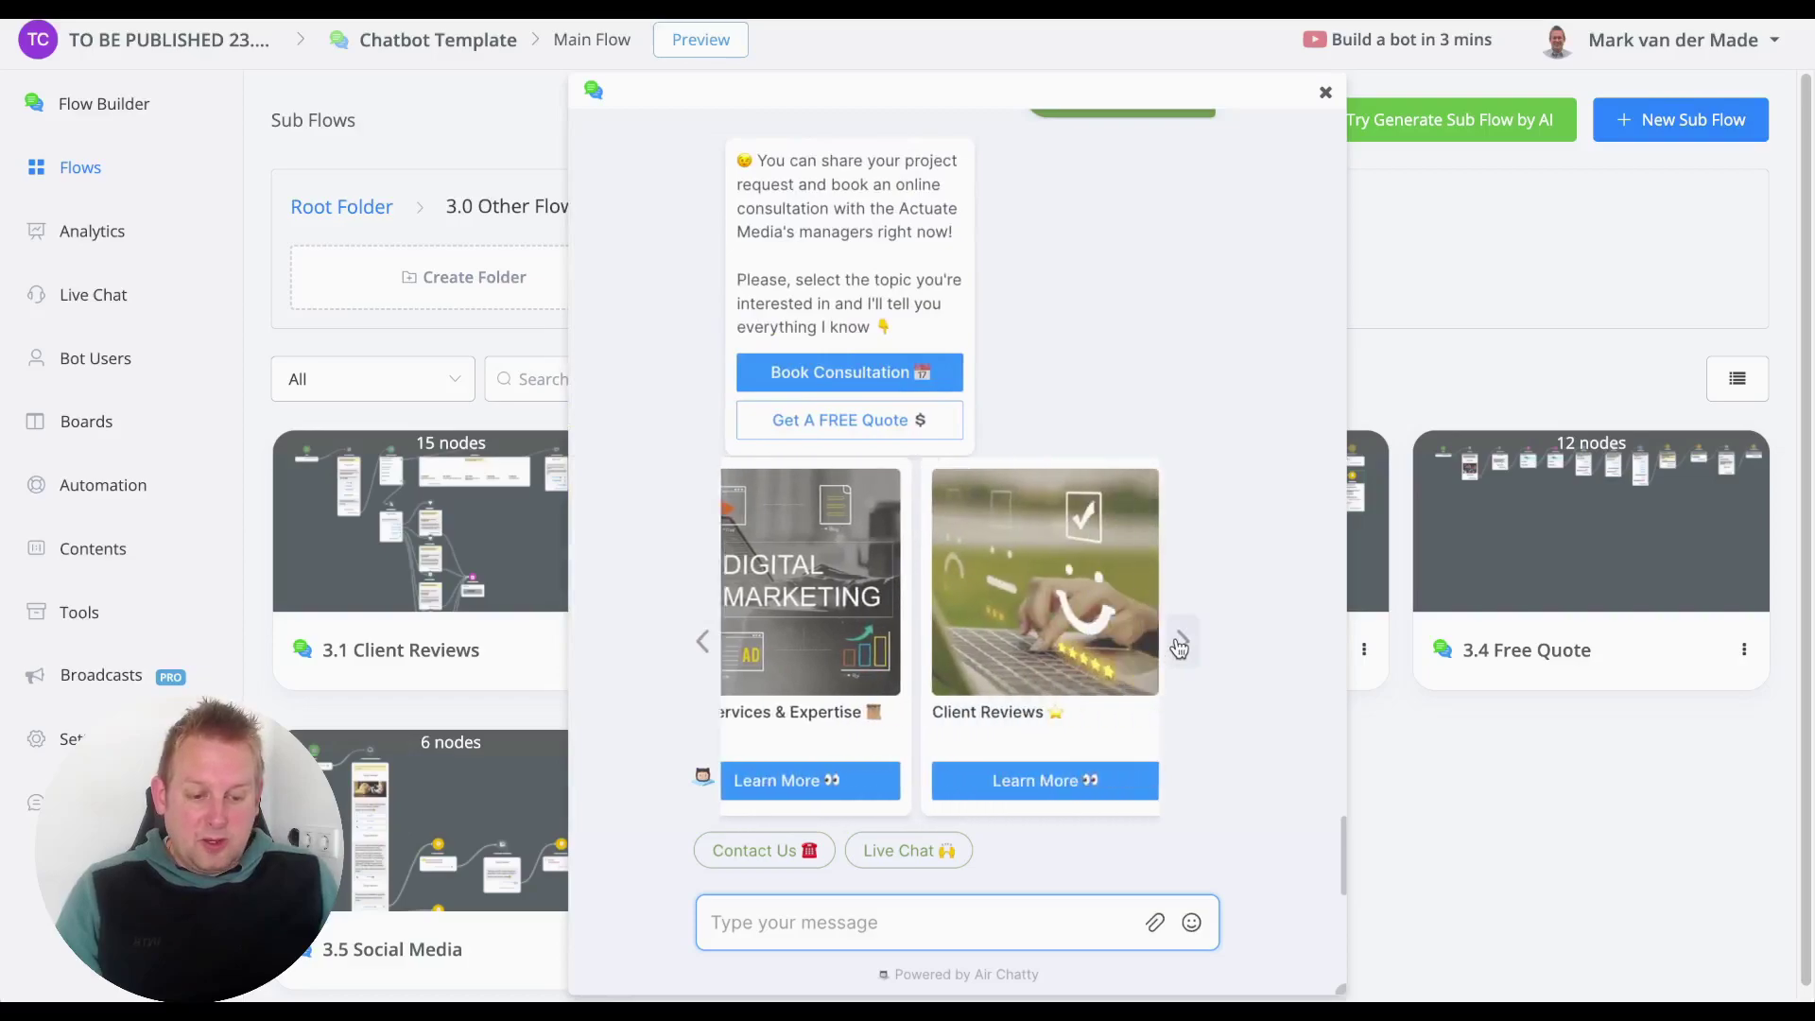
left_click(1181, 645)
left_click(1181, 645)
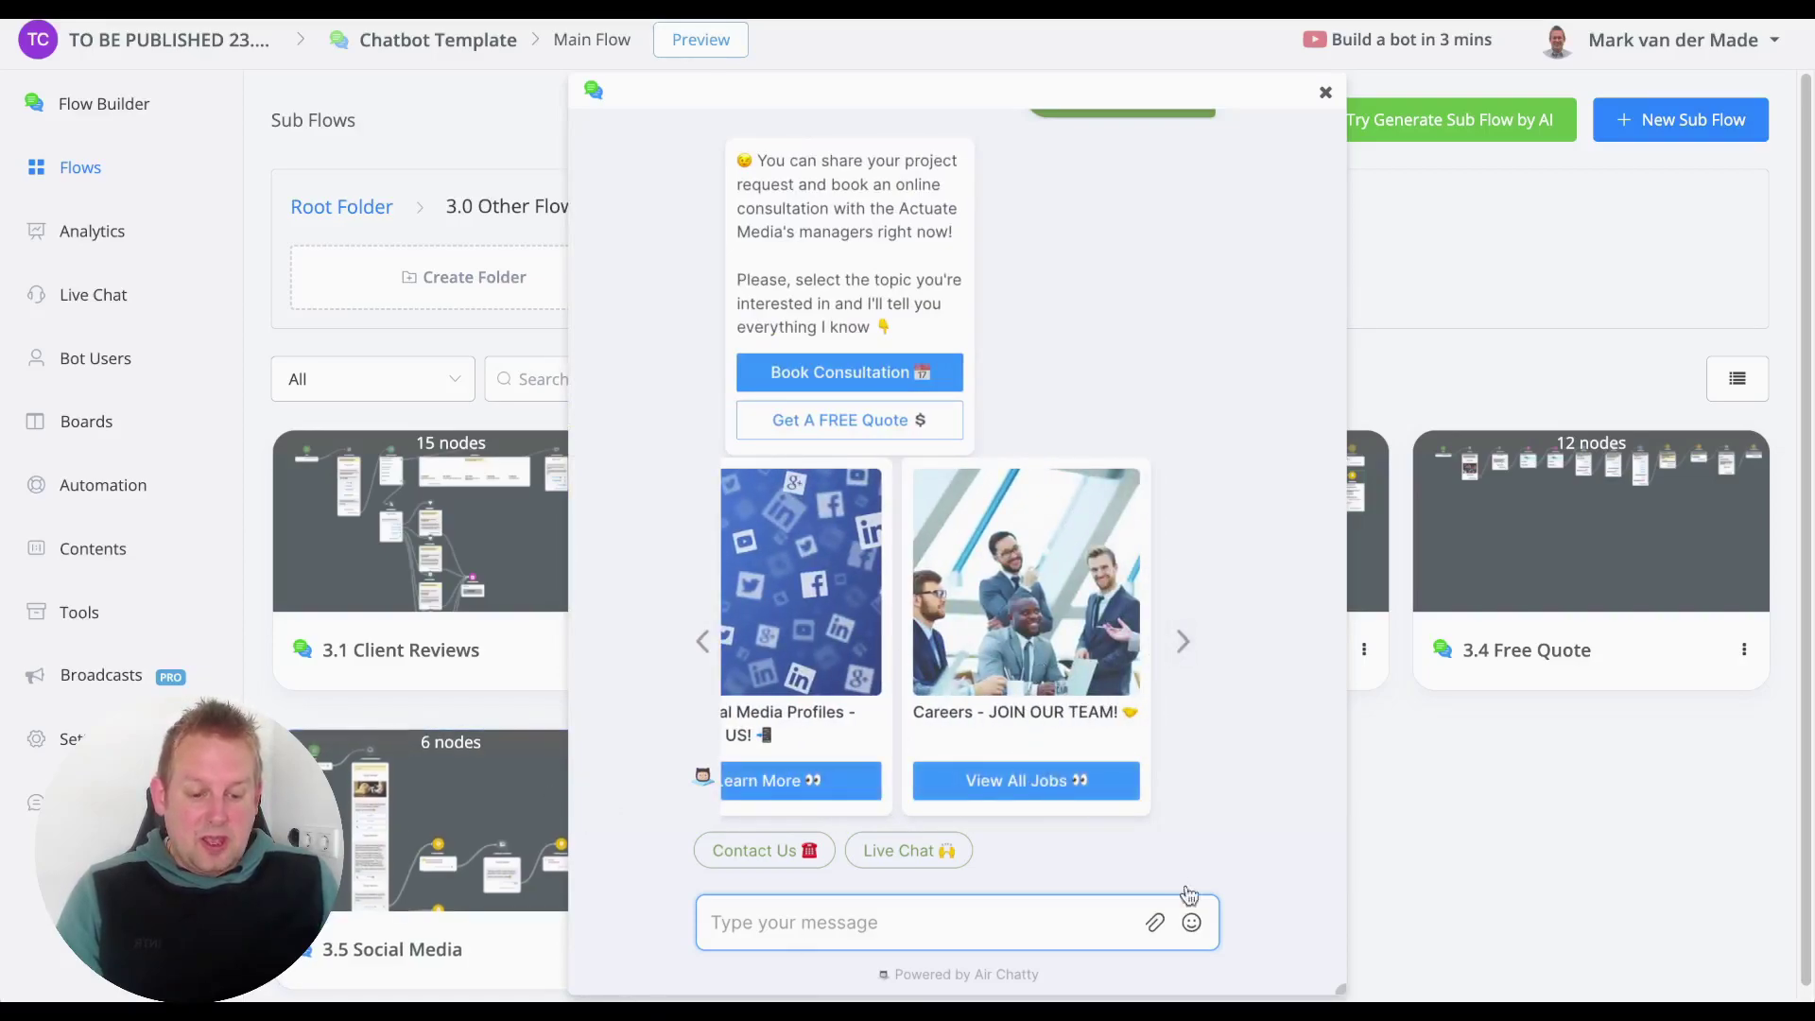
left_click(931, 858)
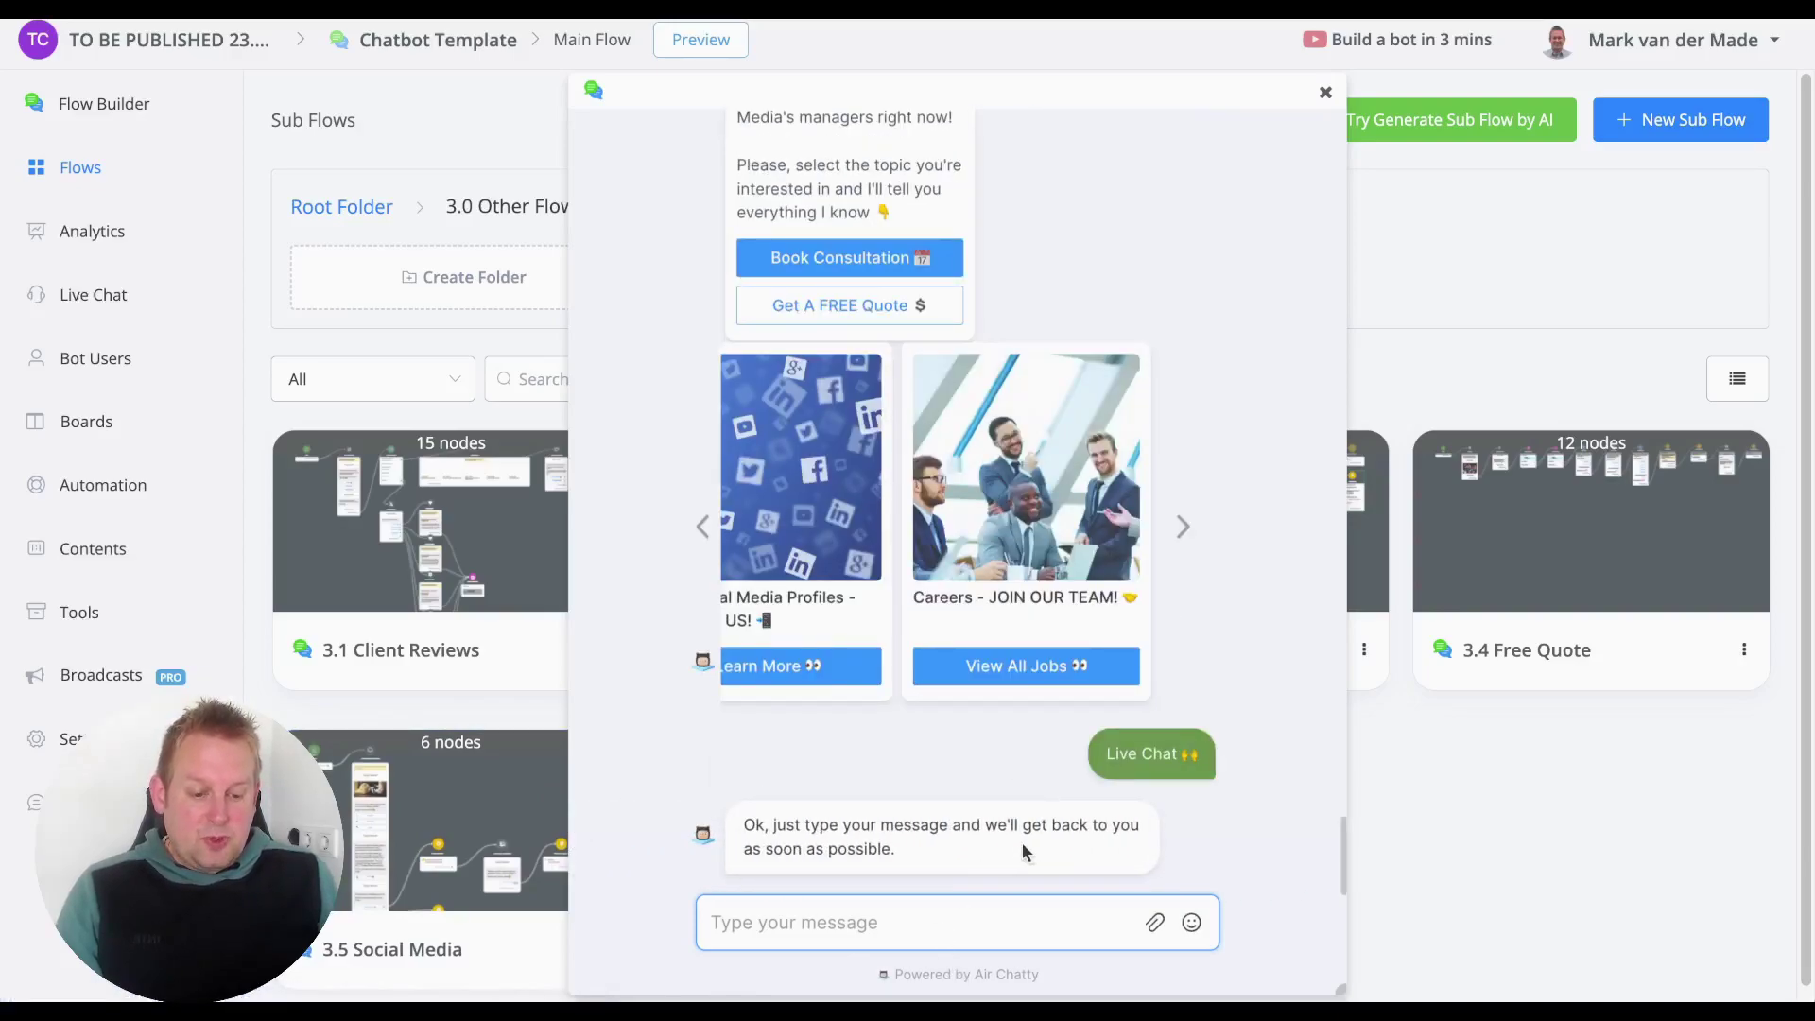
Step: Send the live chat message 'I want to set up an advertising campaign'
left_click(844, 936)
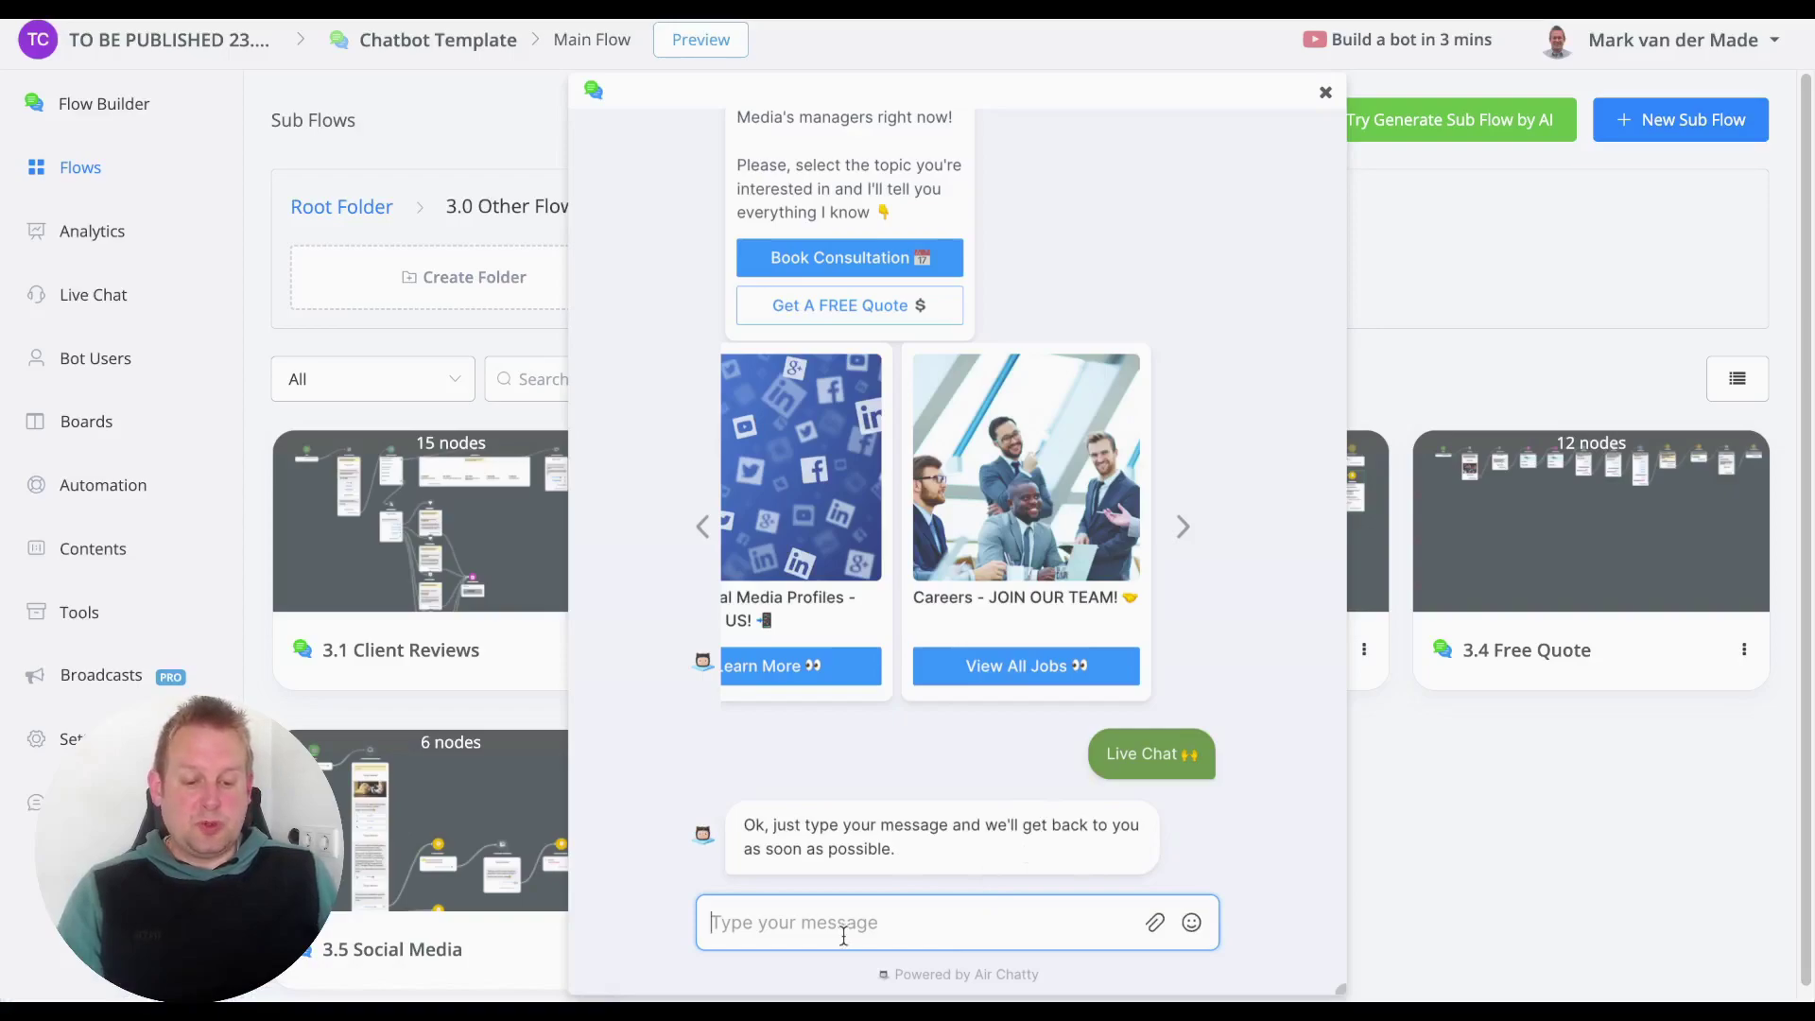
type("I want ")
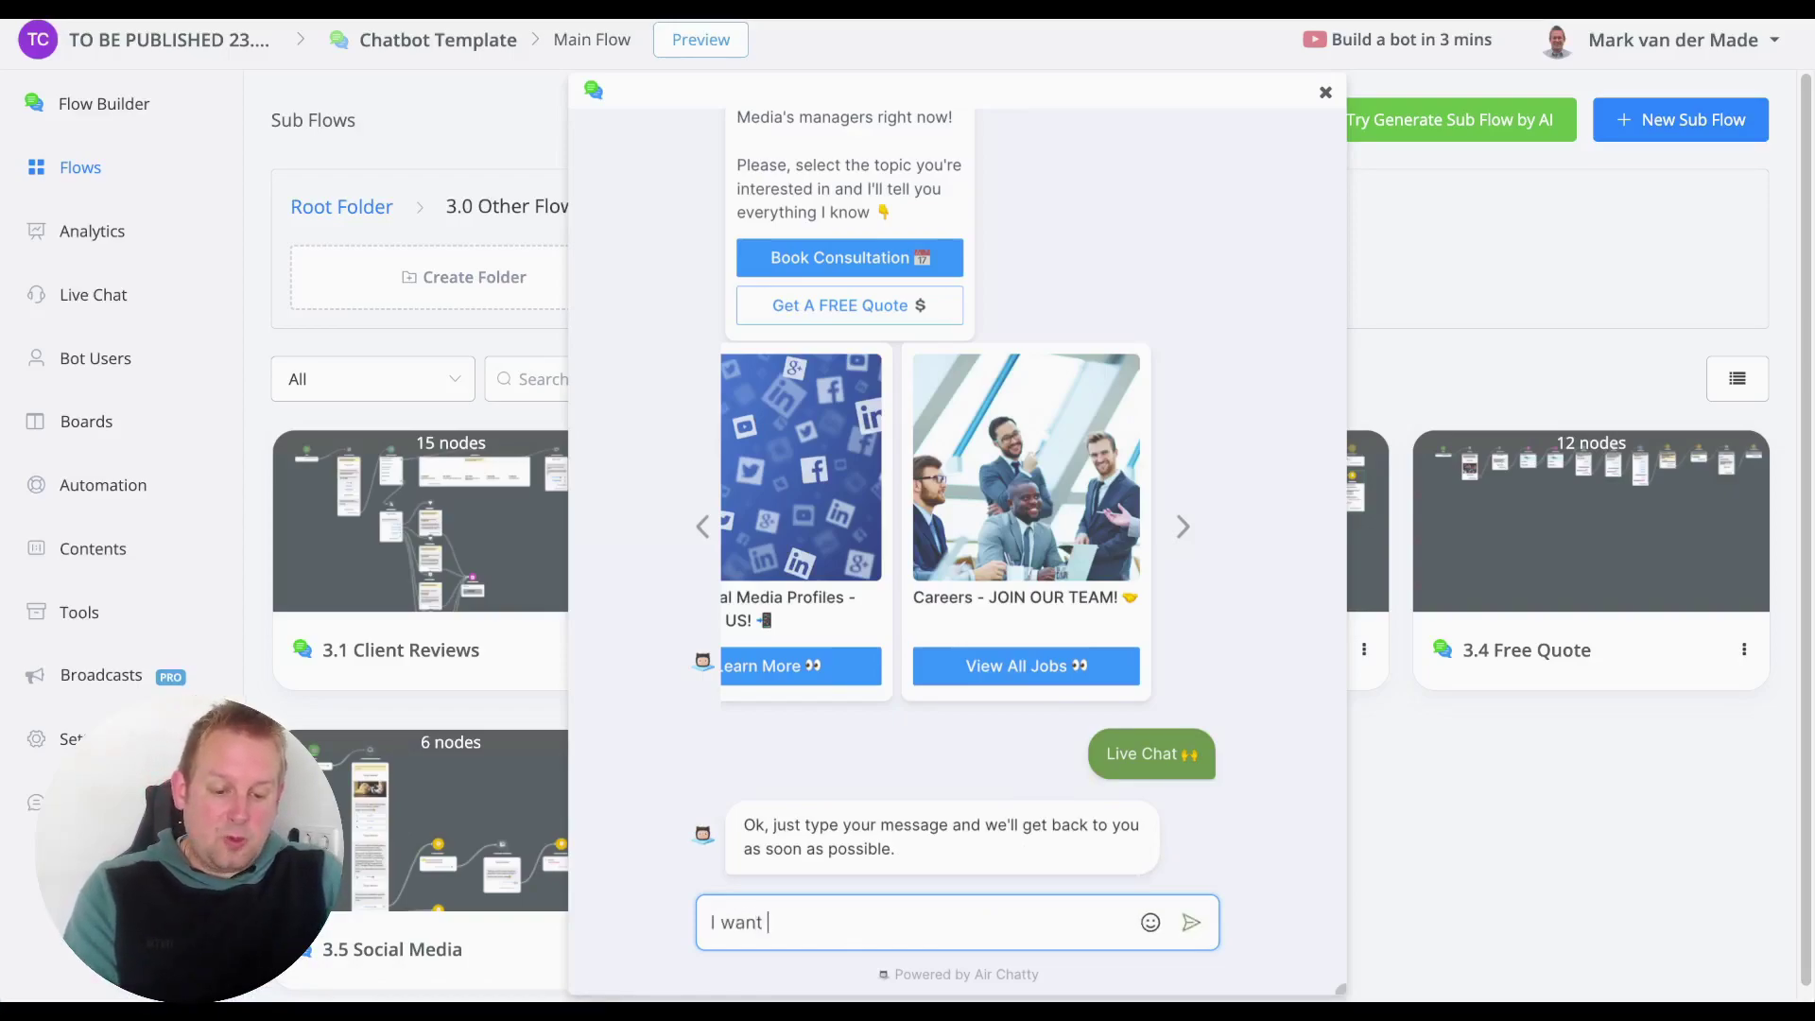
type("to set up ")
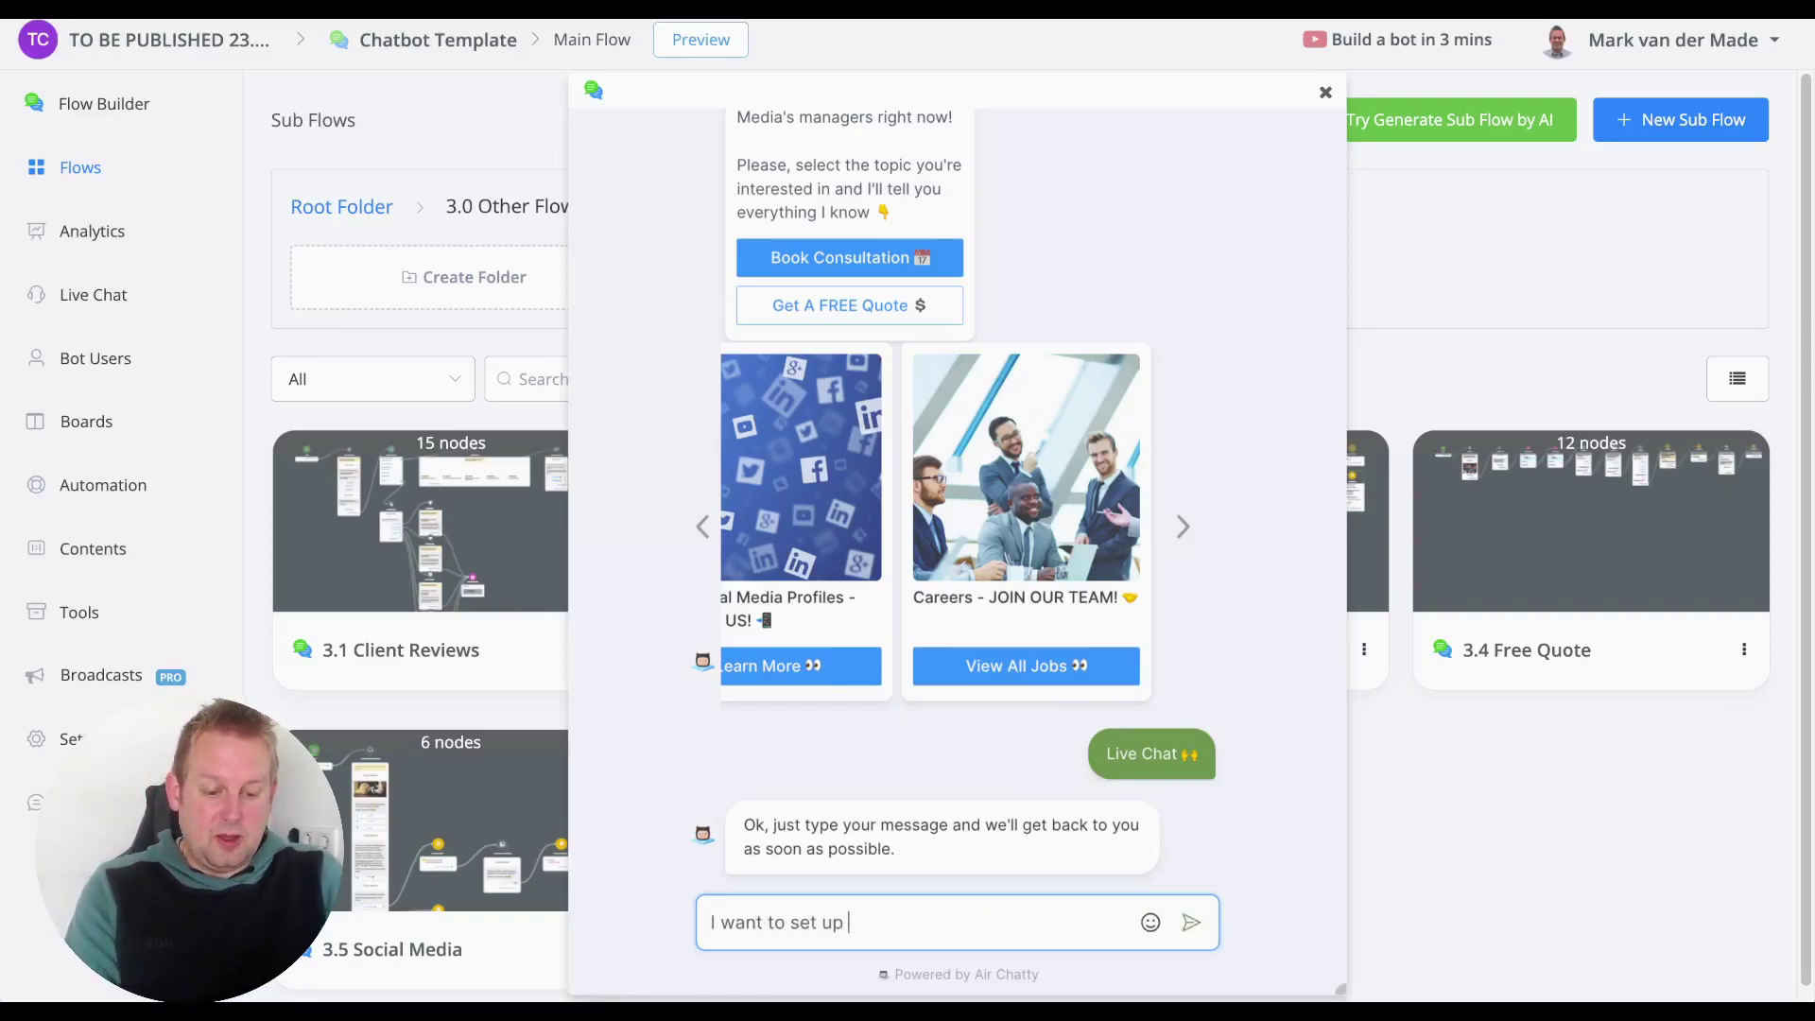
type("an adv")
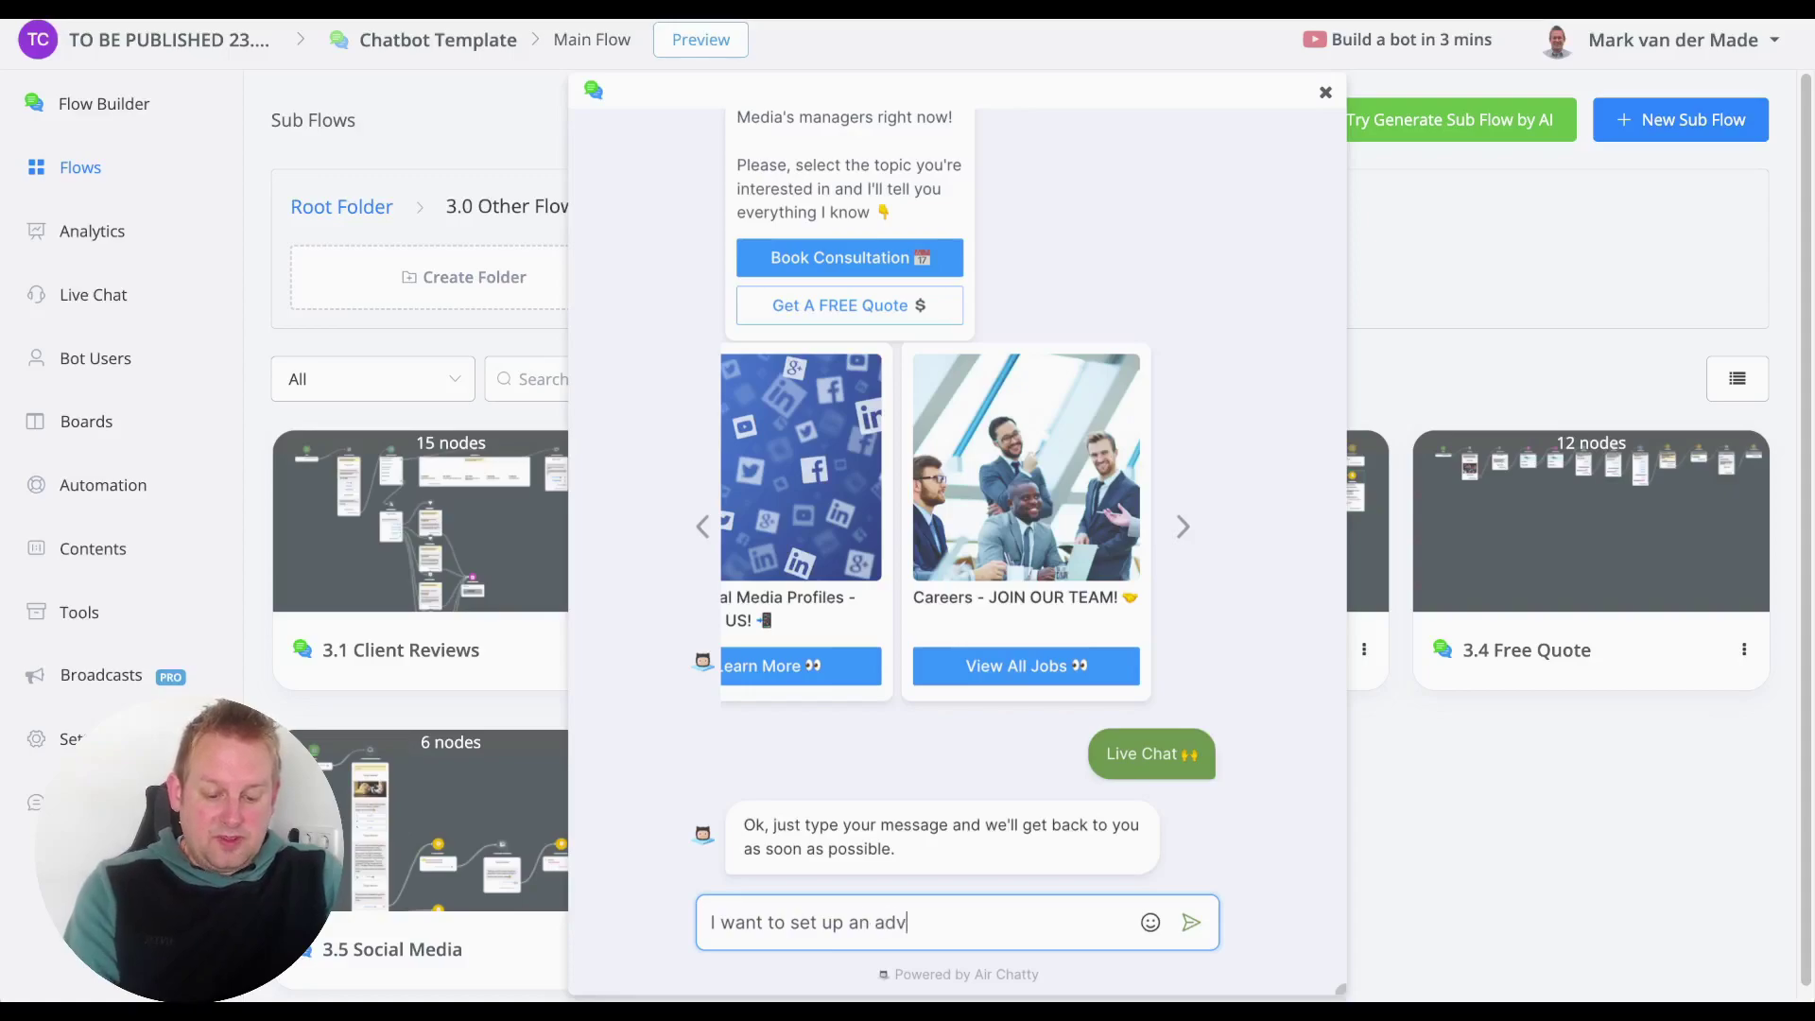
type("ertising campaign")
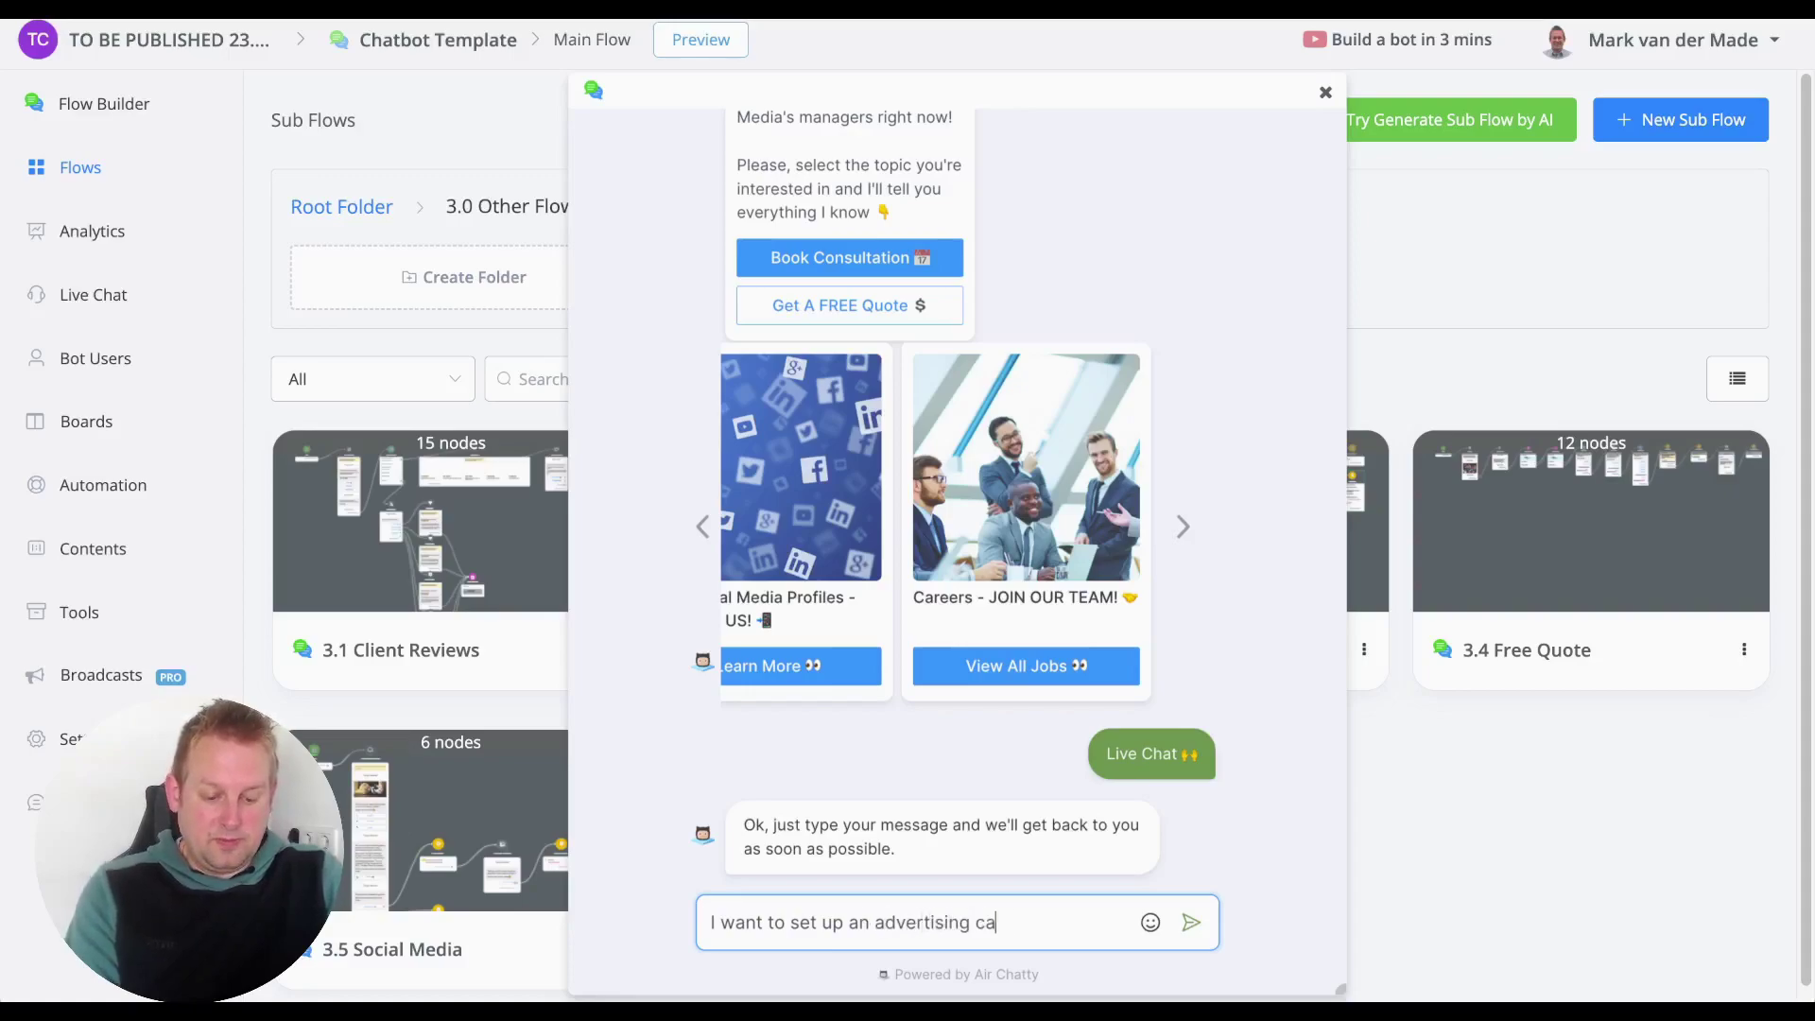
key("Return")
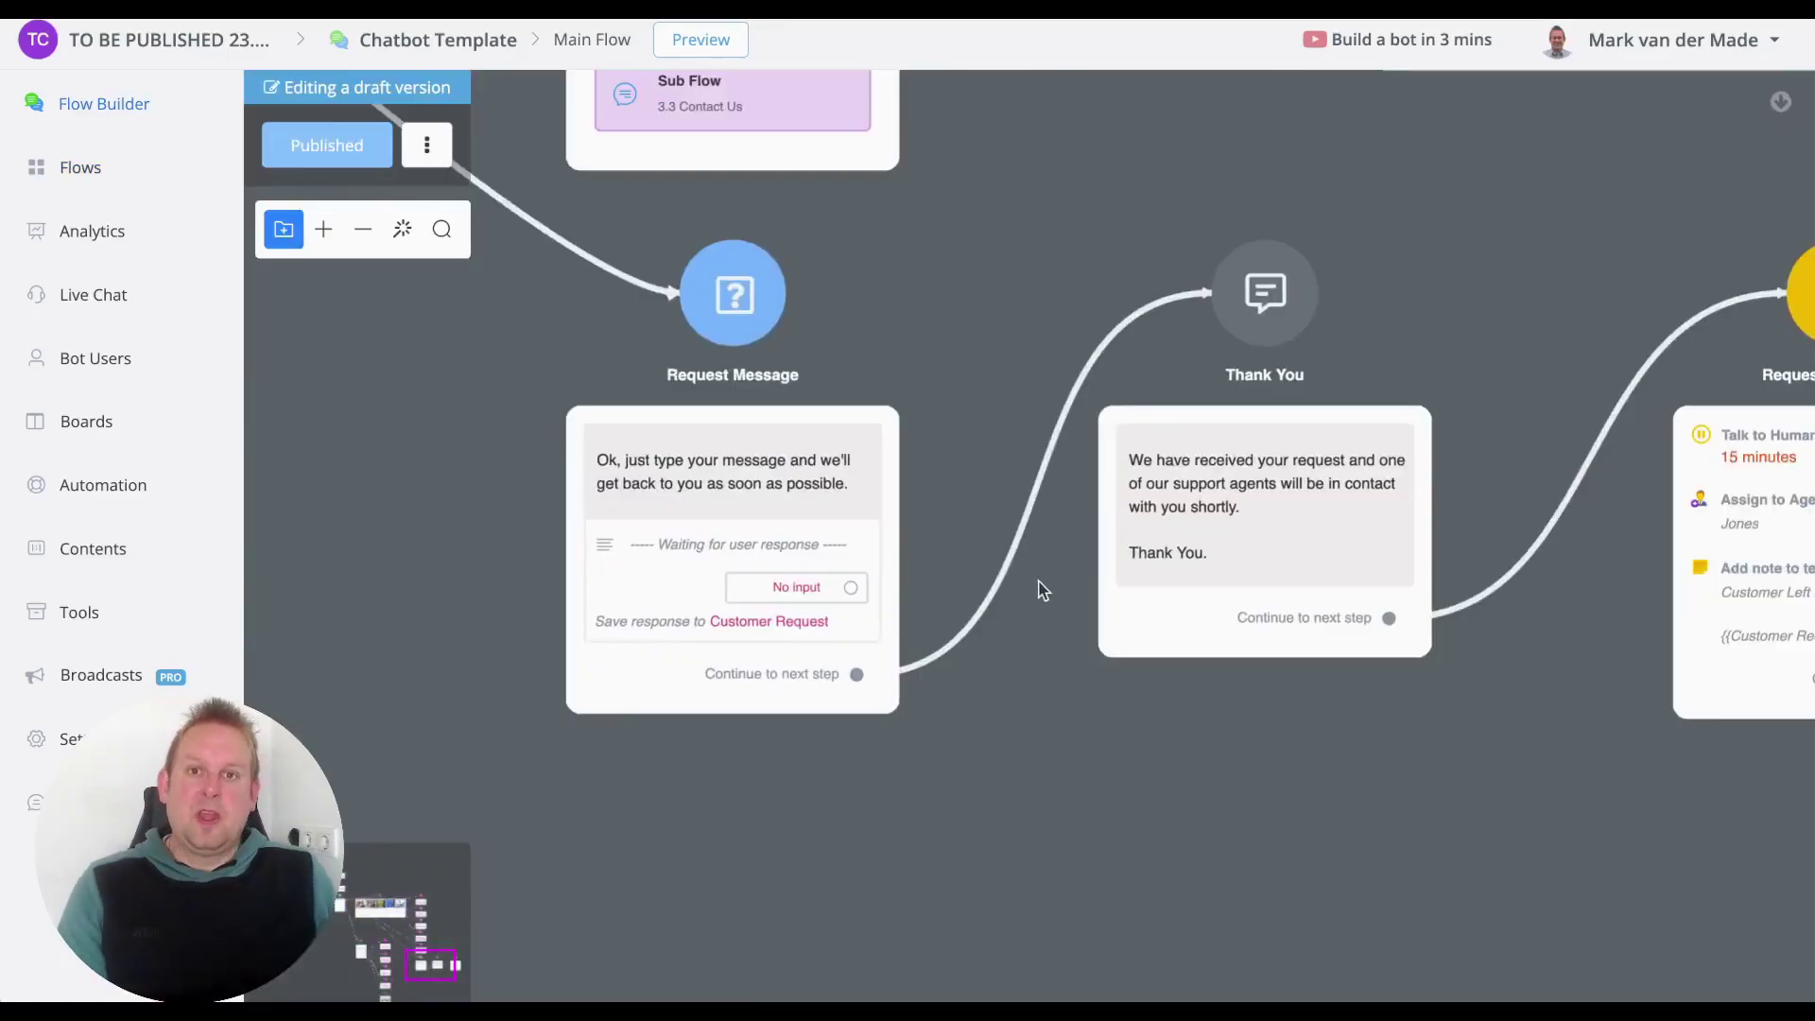
Step: Inspect the Request Message node, then zoom in and pan right to the Request Assignment node
left_click(588, 383)
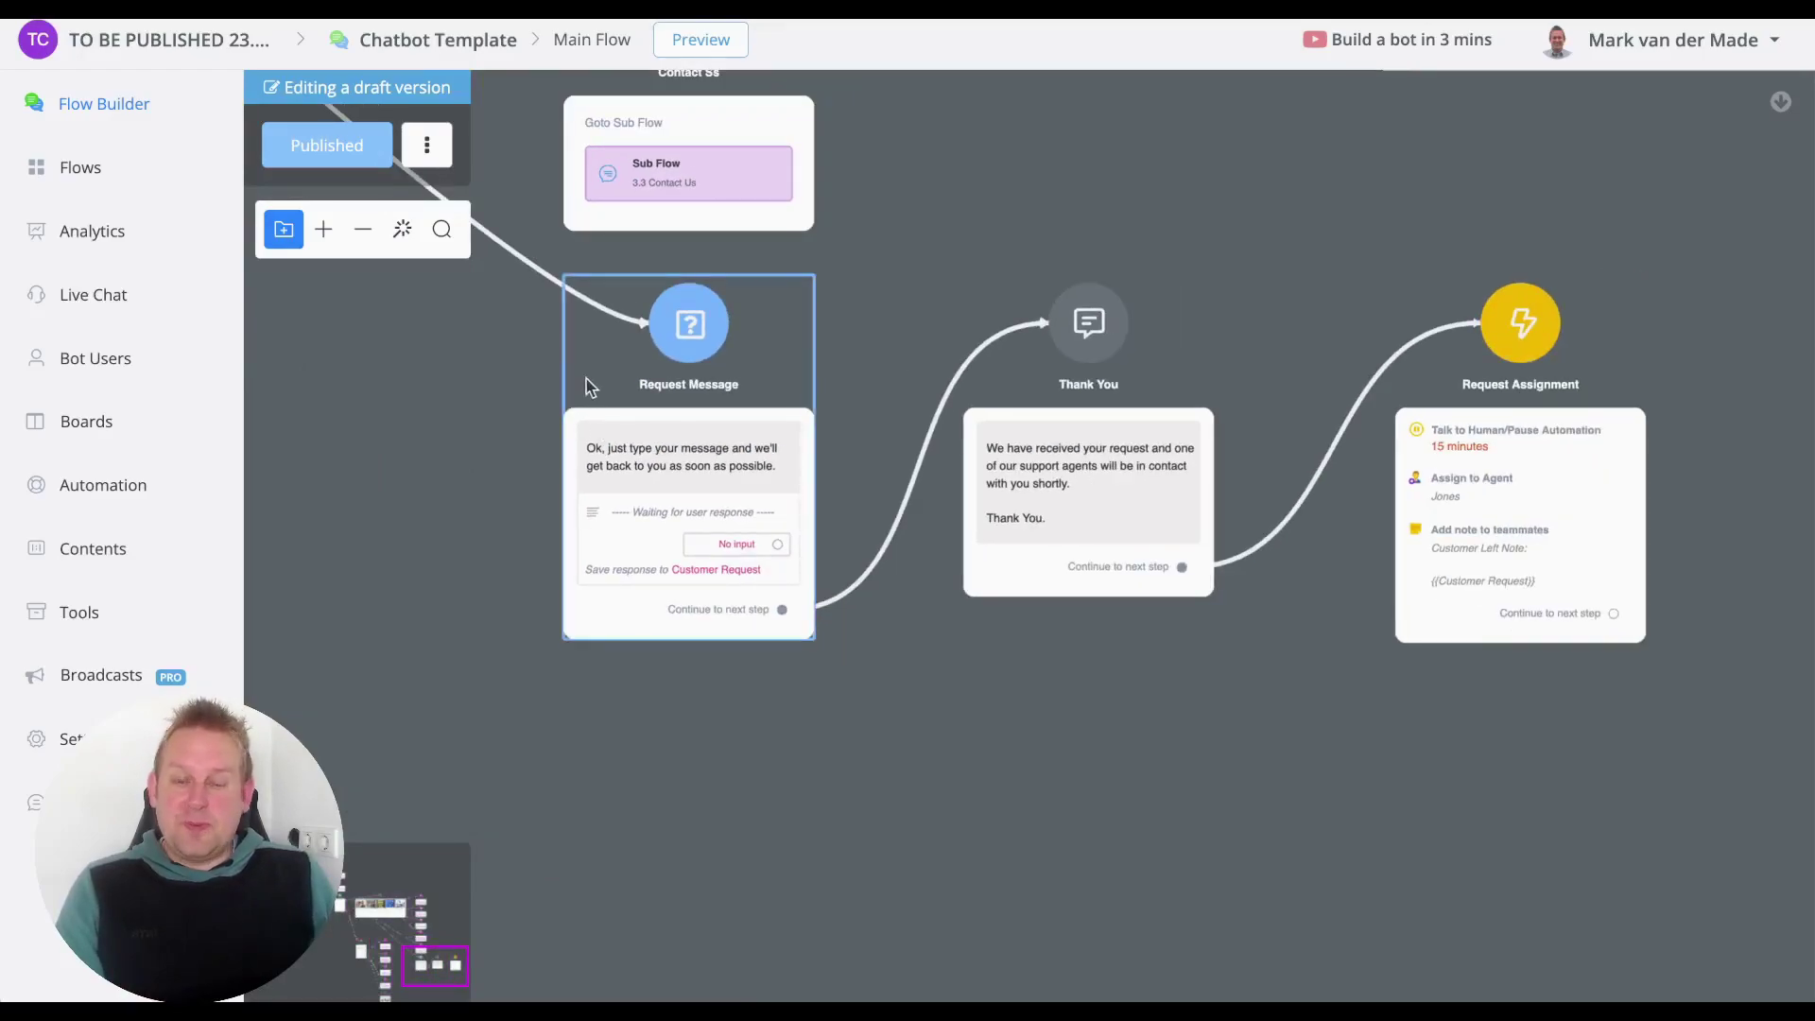
scroll(679, 448, "up", 5)
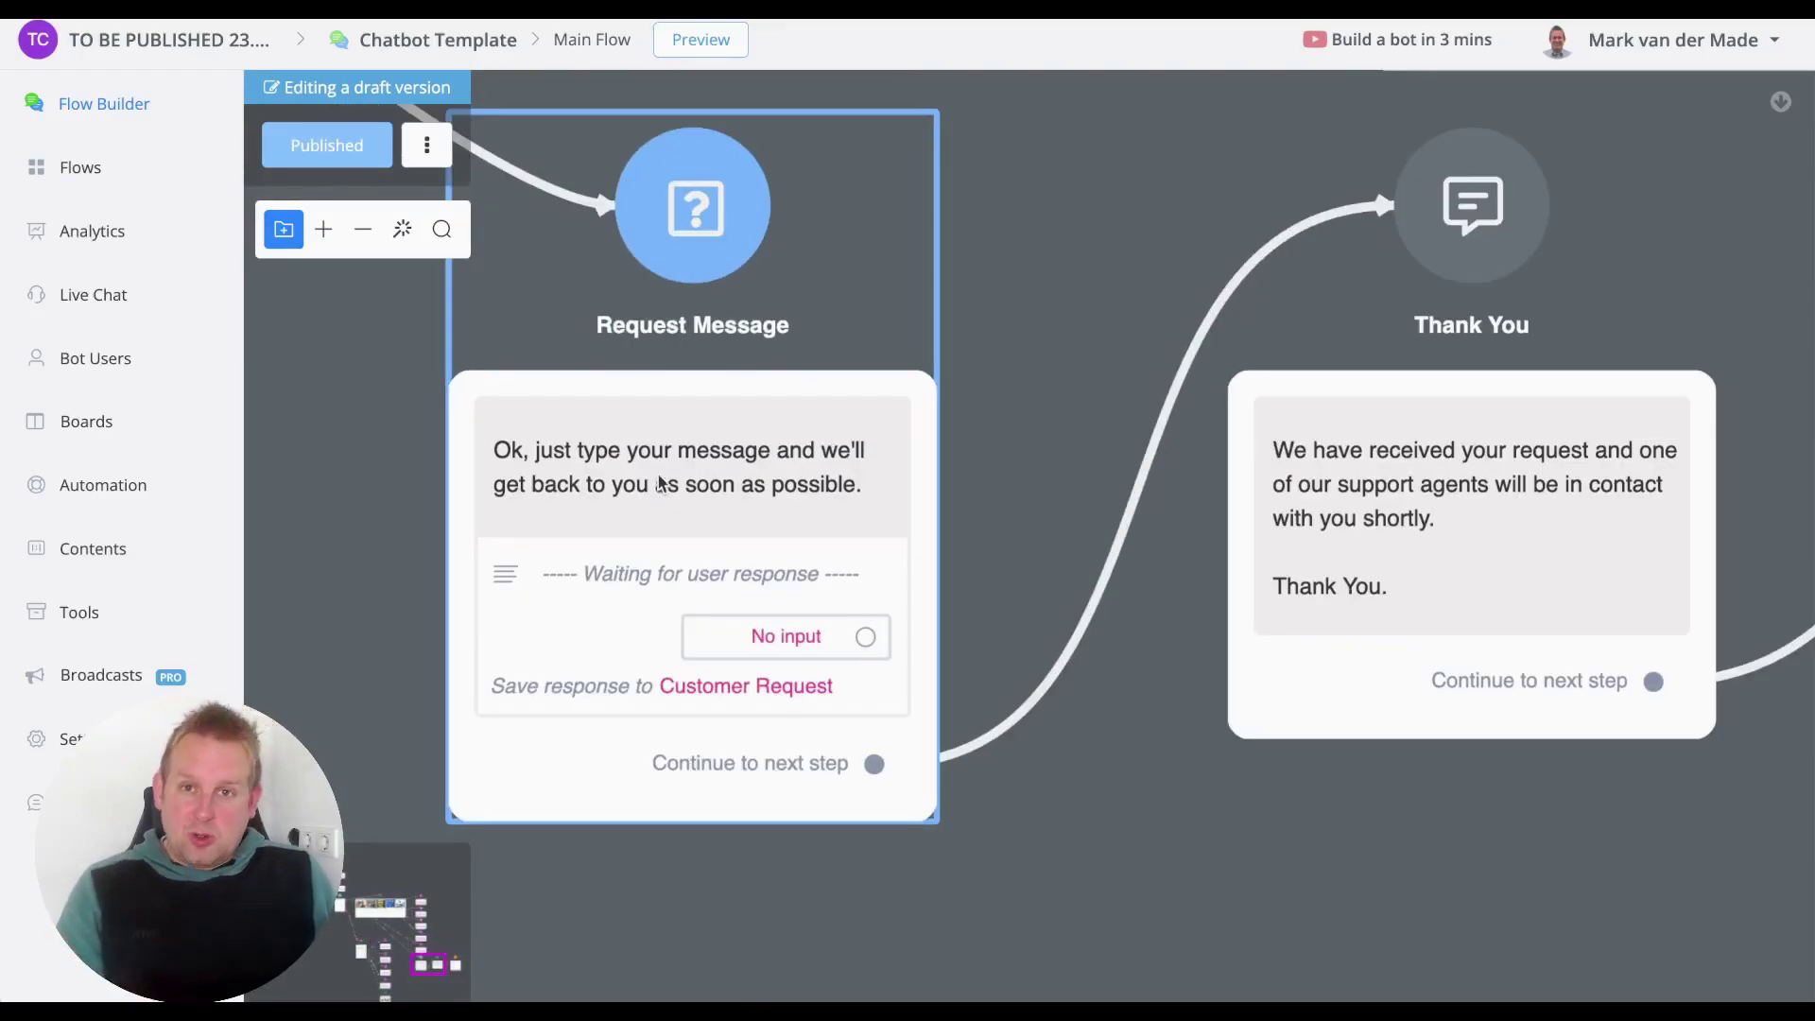
left_click(1173, 761)
scroll(1176, 308, "right", 5)
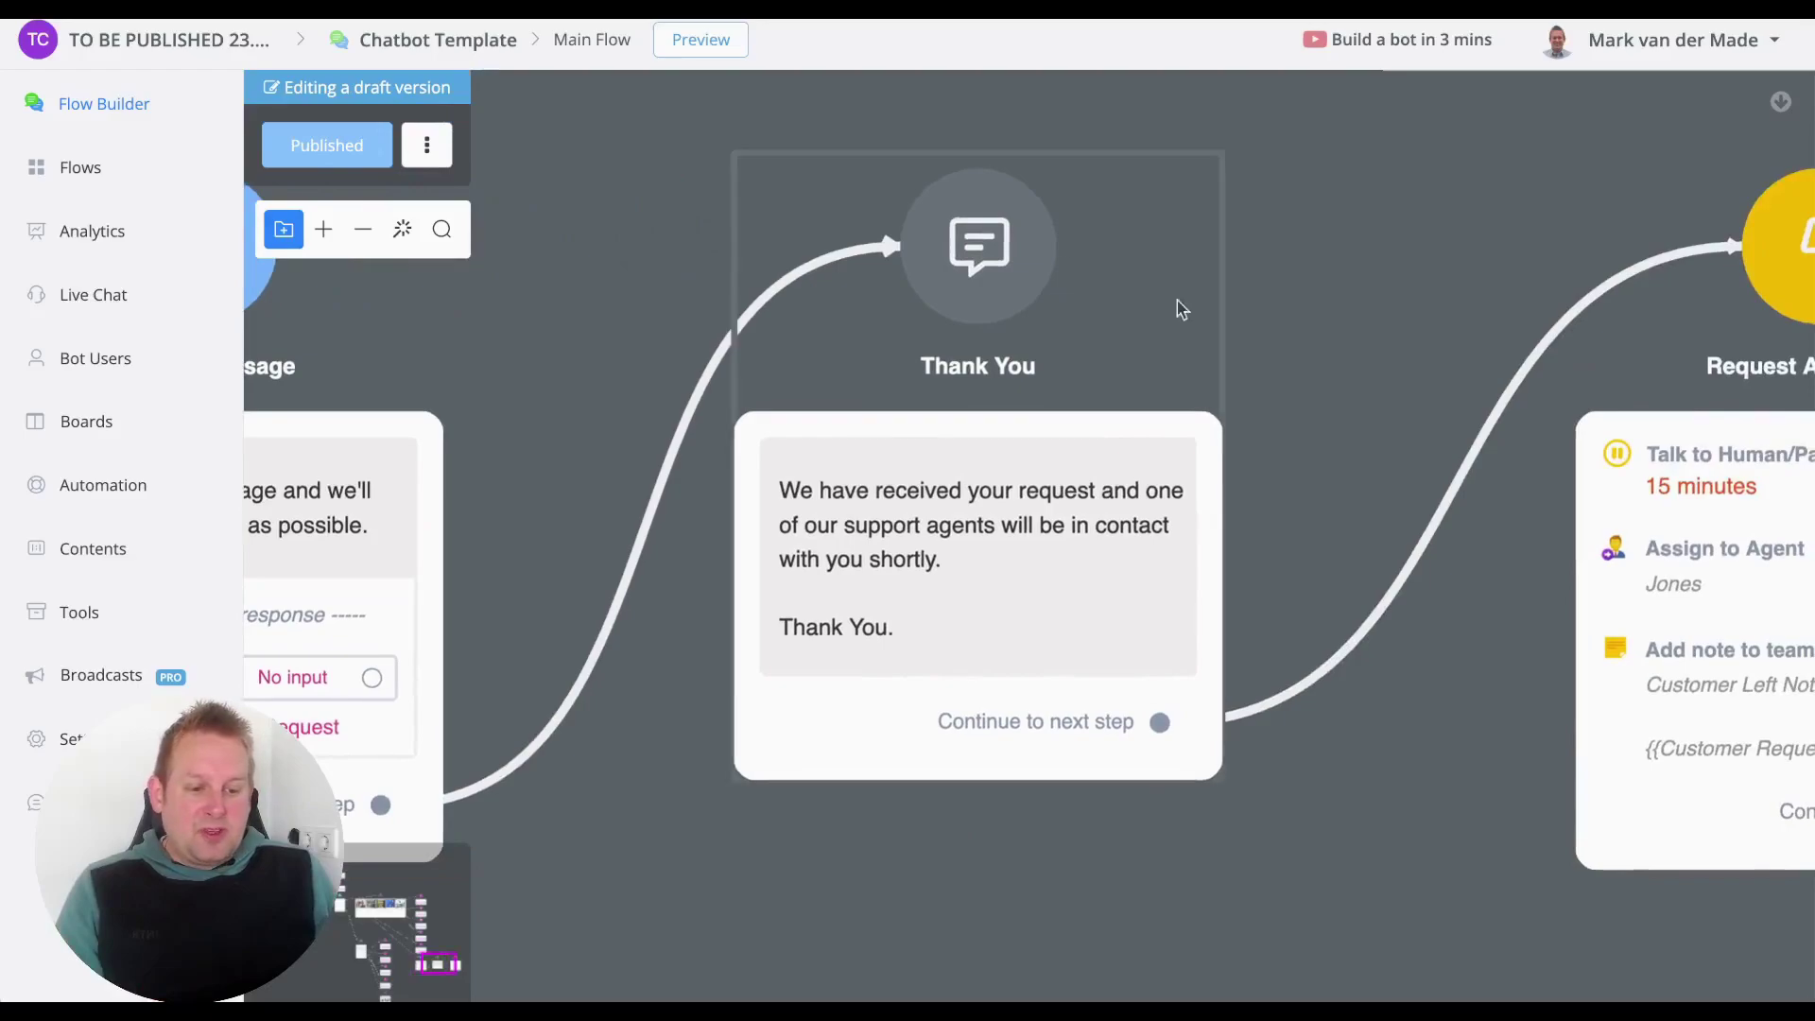
scroll(1428, 755, "right", 10)
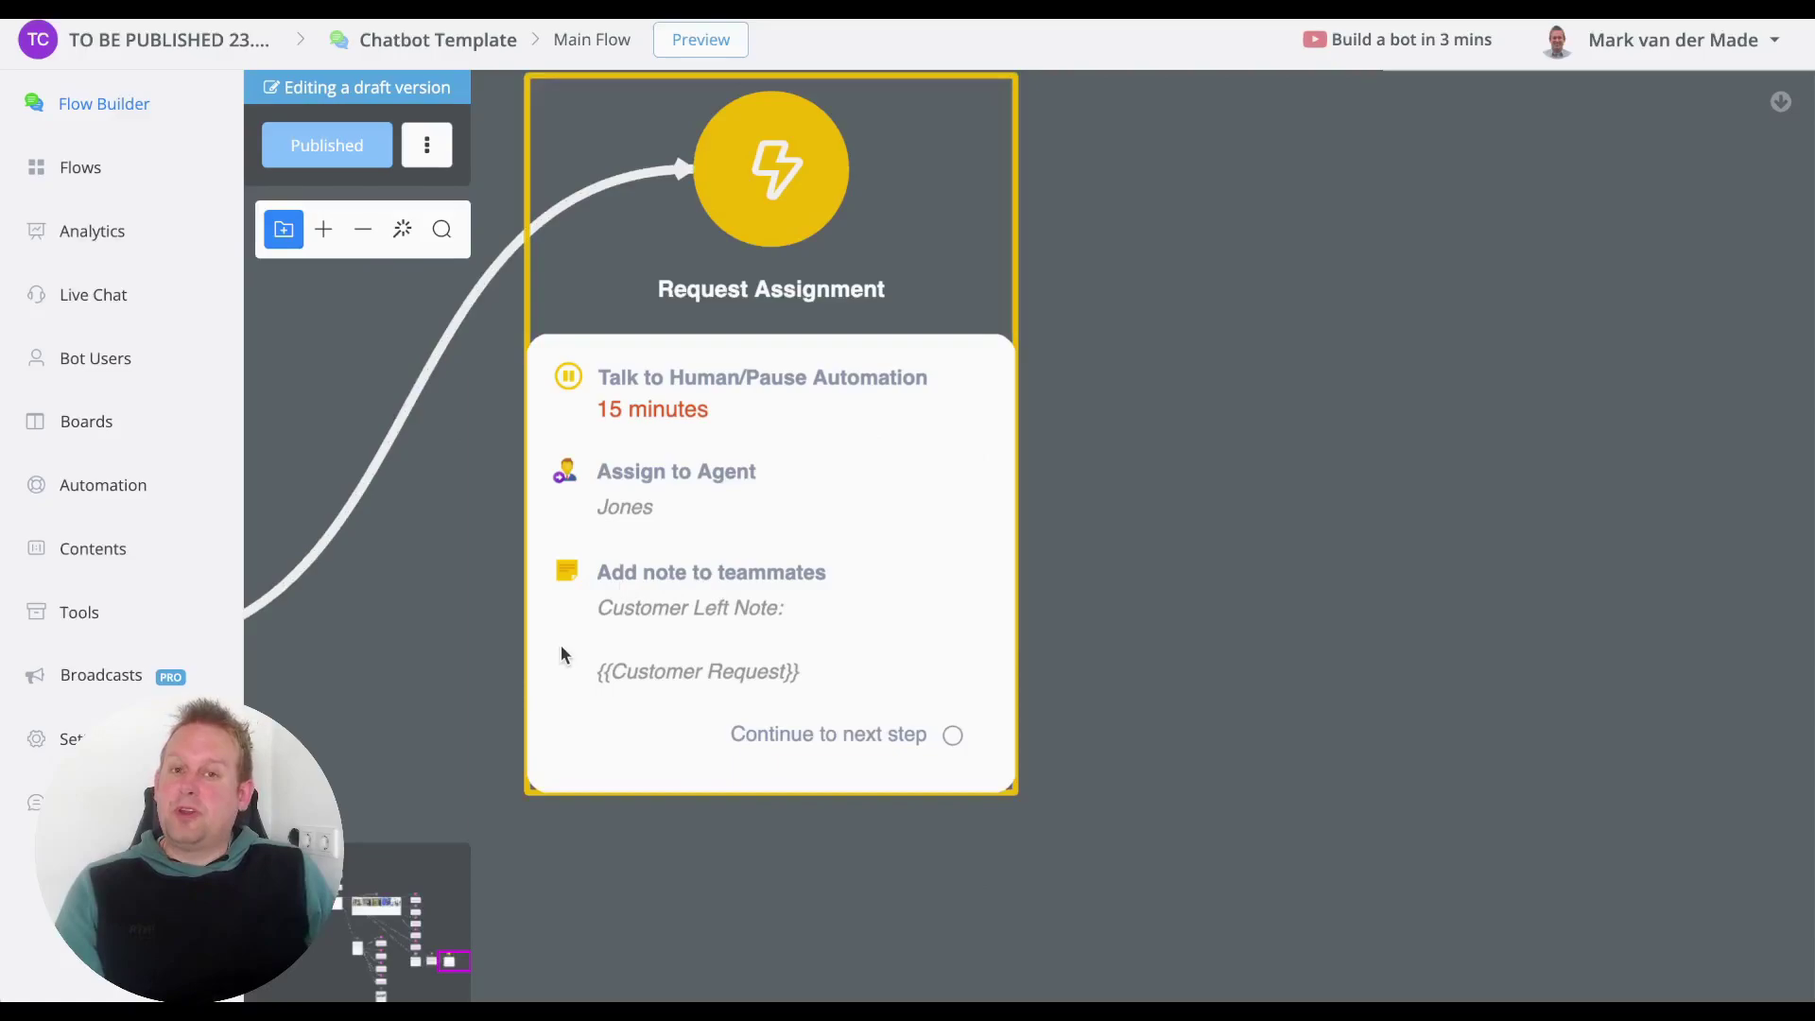
Step: Zoom the flow builder canvas out to view the entire advertising agency flow
scroll(863, 558, "down", 5)
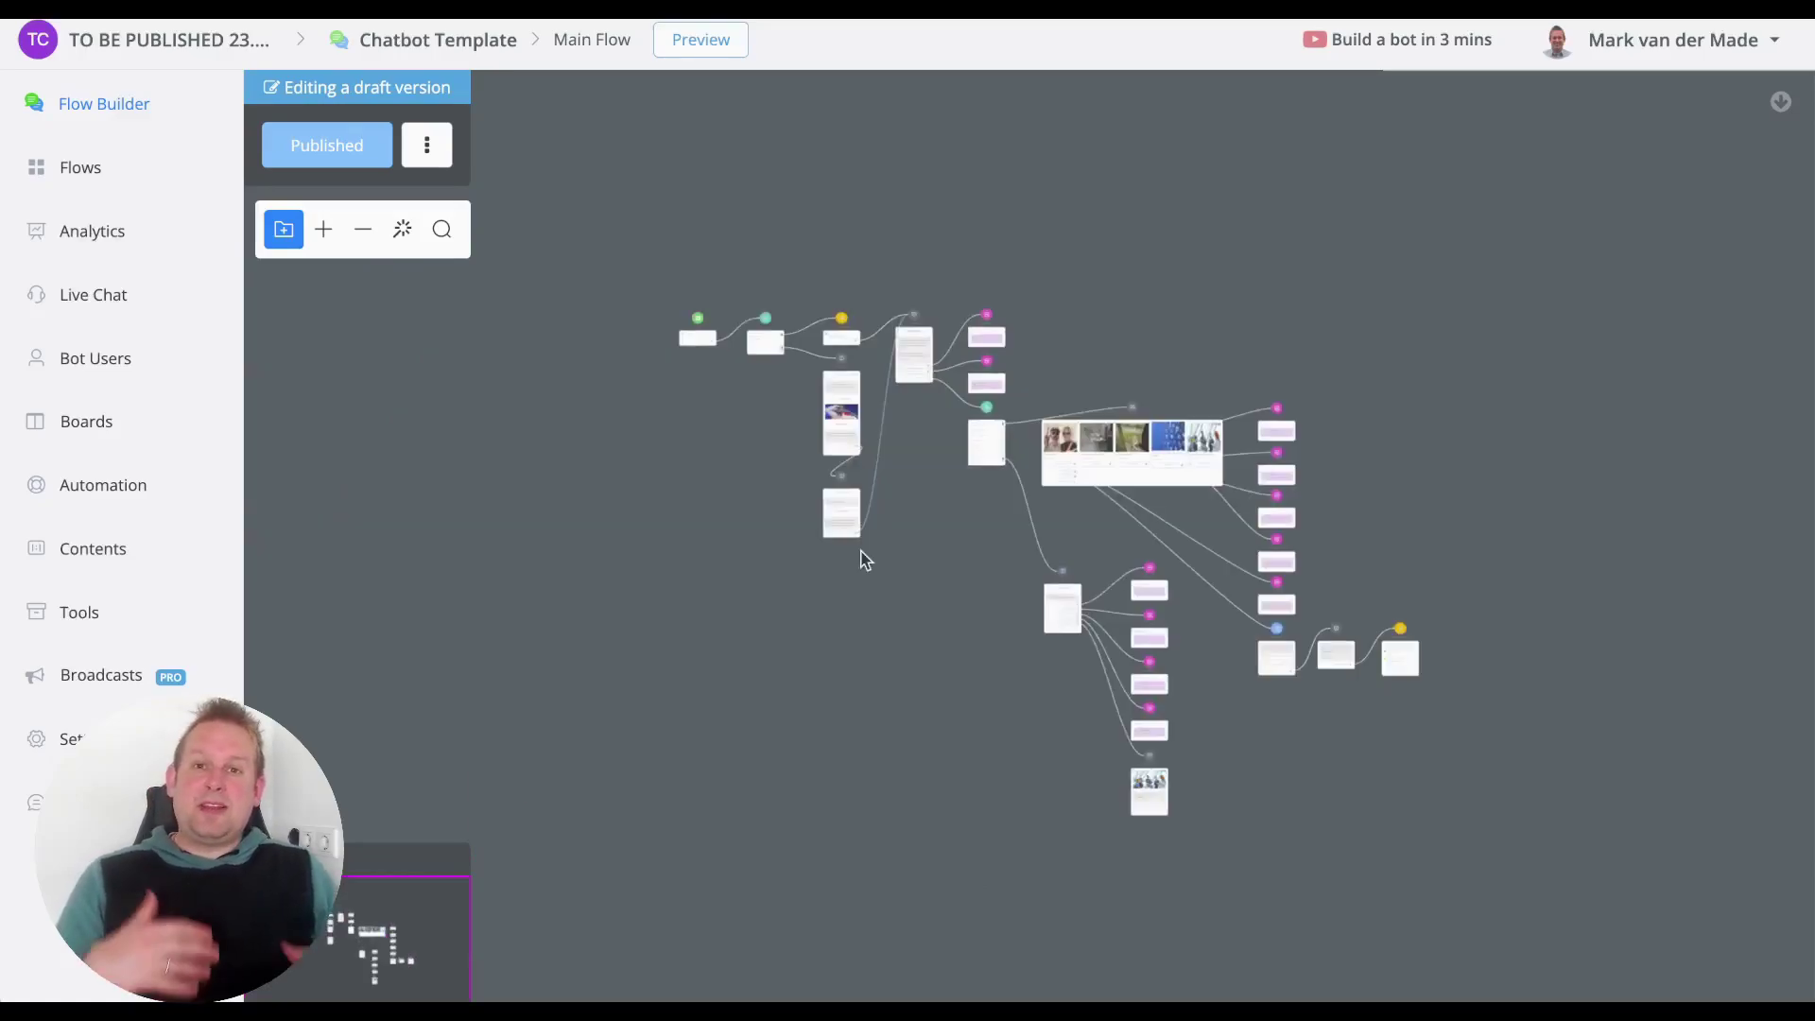